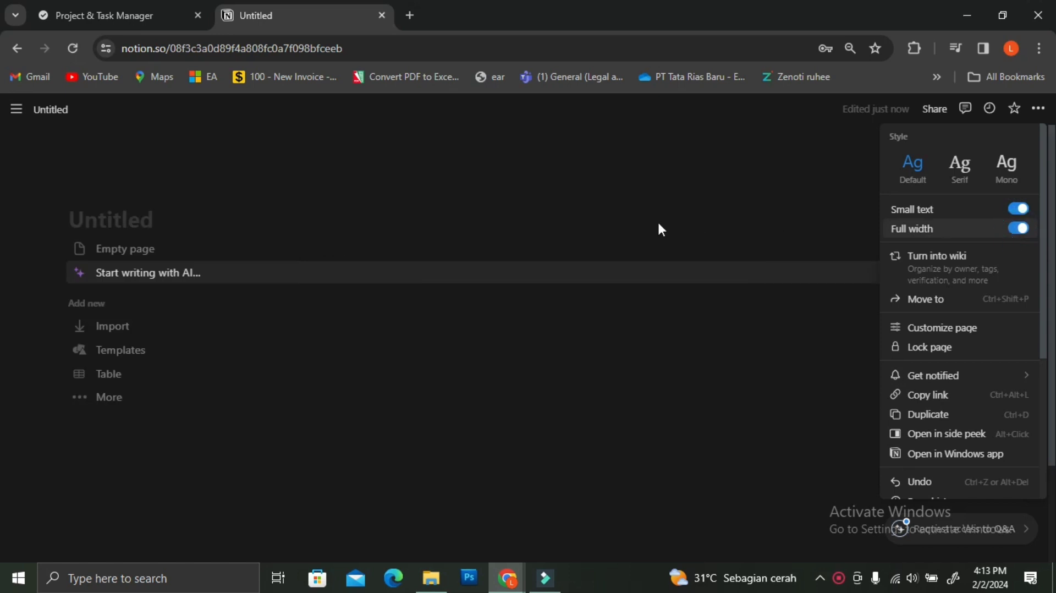
# Add a page cover and change it to the Unsplash photo of the blue and red doors
pyautogui.click(658, 221)
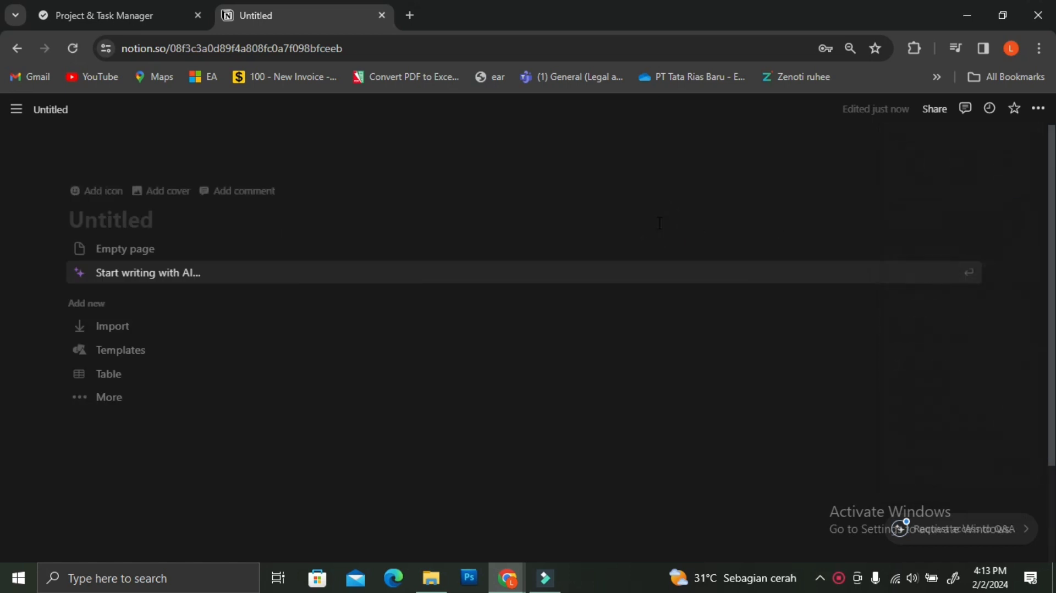
pyautogui.click(155, 191)
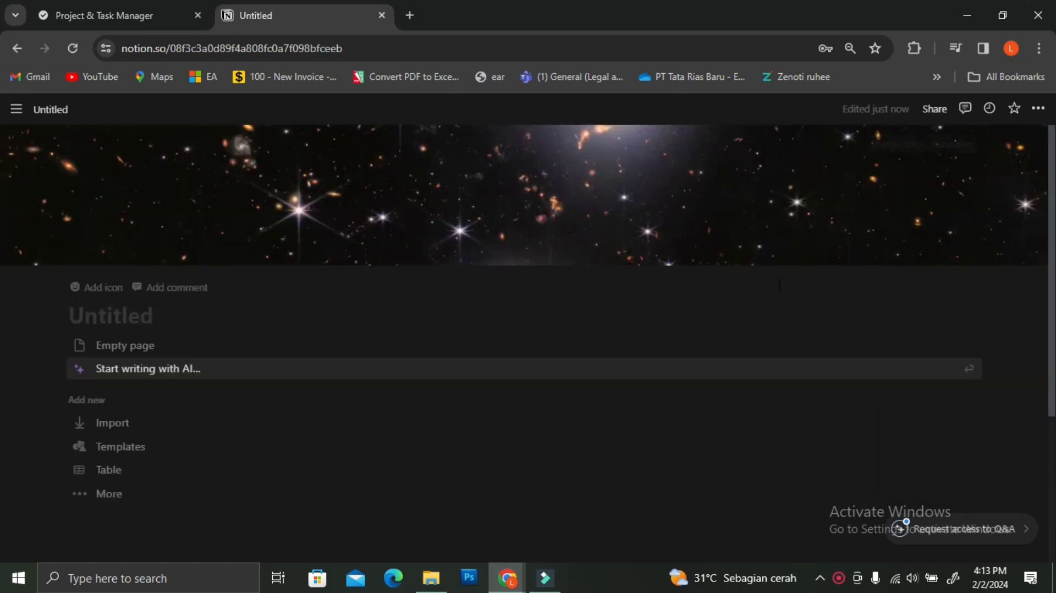
pyautogui.moveTo(906, 170)
pyautogui.click(906, 147)
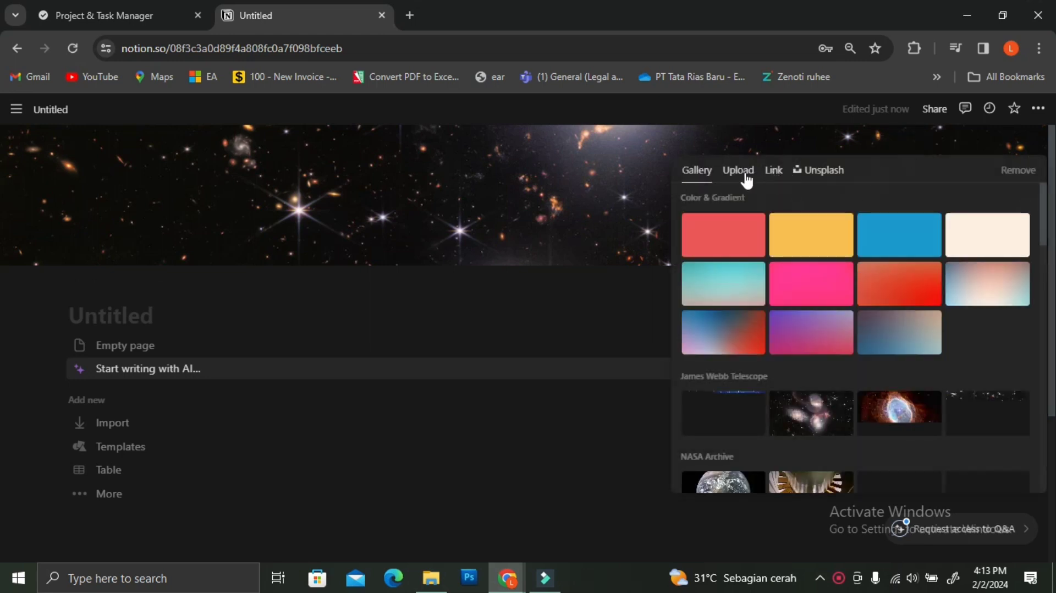
pyautogui.click(819, 170)
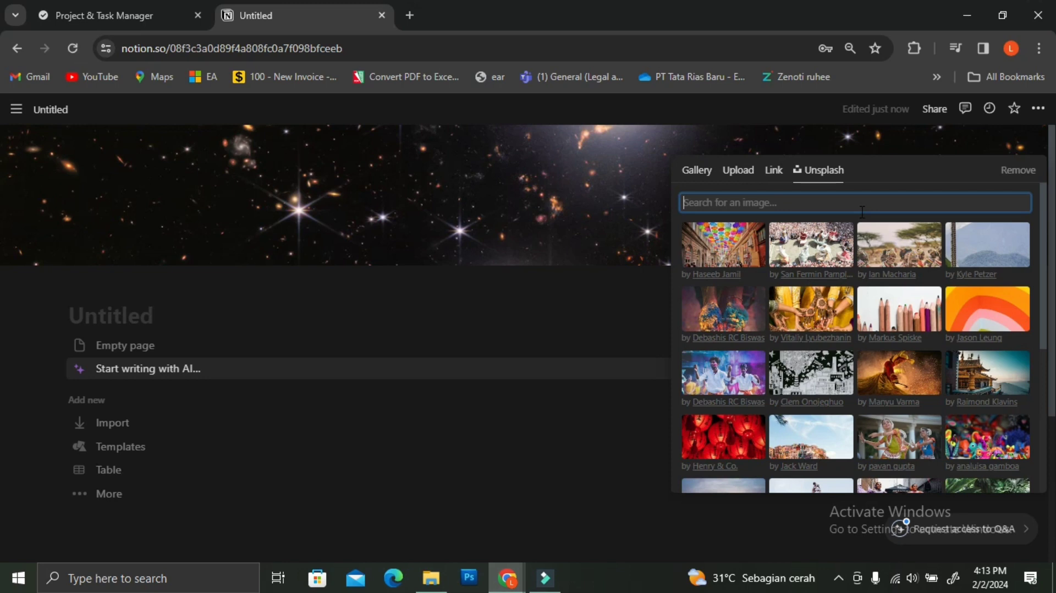
pyautogui.scroll(-5, 974, 311)
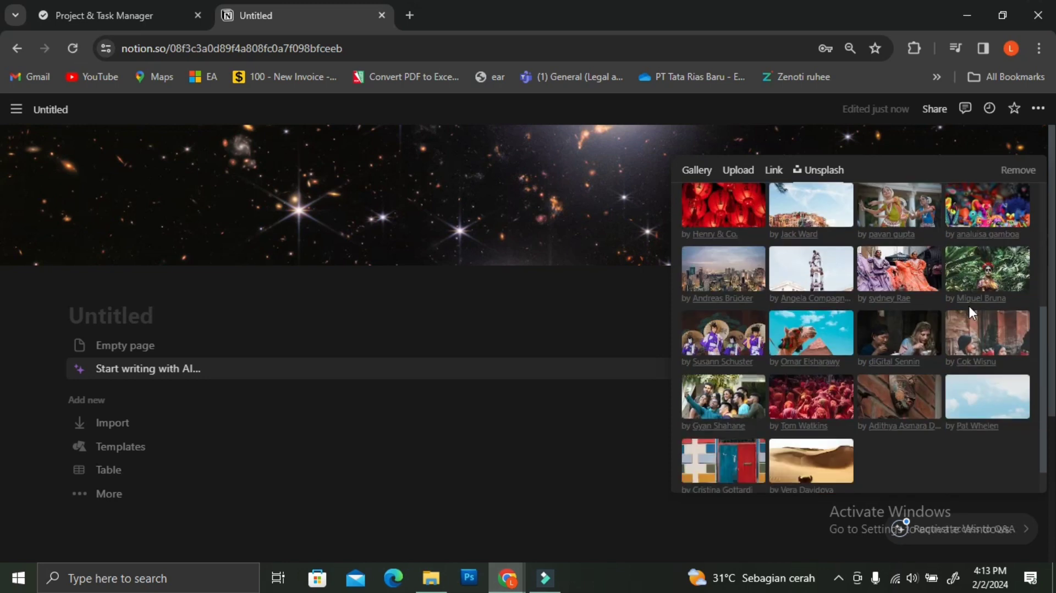
pyautogui.scroll(-1, 969, 305)
pyautogui.scroll(6, 913, 317)
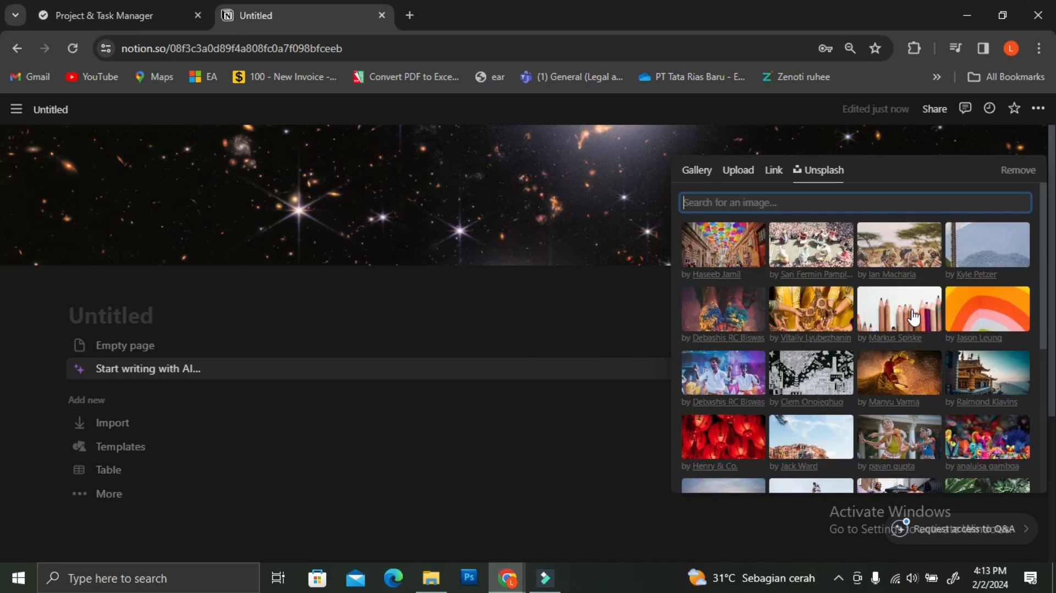
pyautogui.scroll(-5, 914, 317)
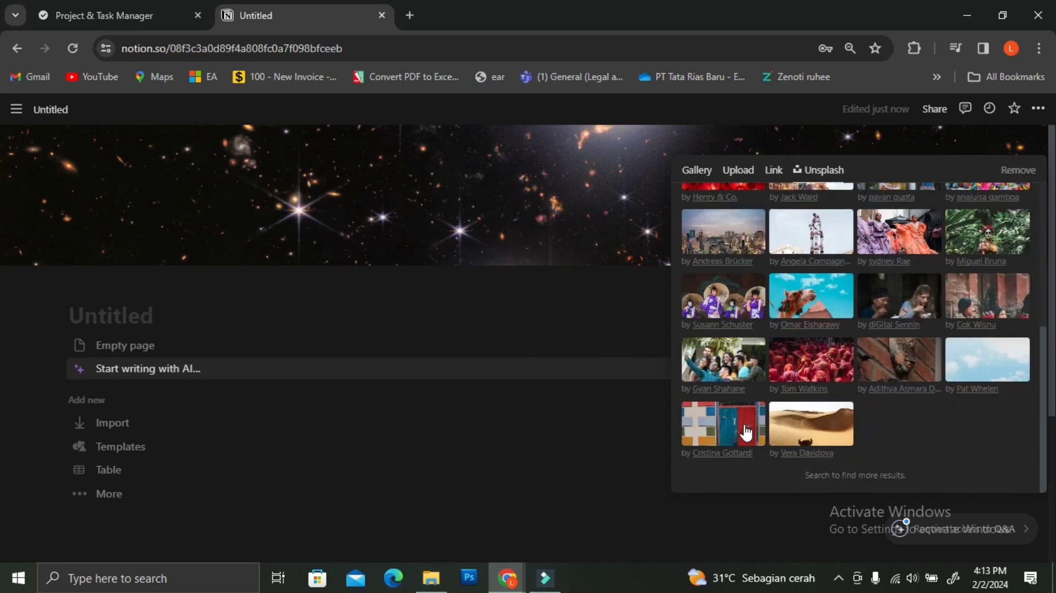
pyautogui.click(744, 425)
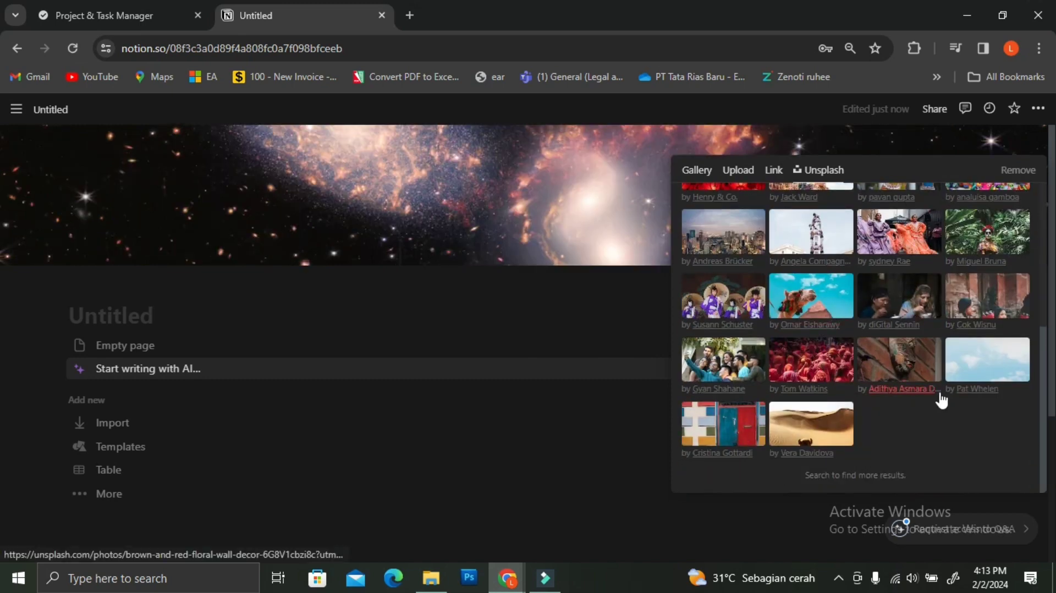
pyautogui.click(717, 439)
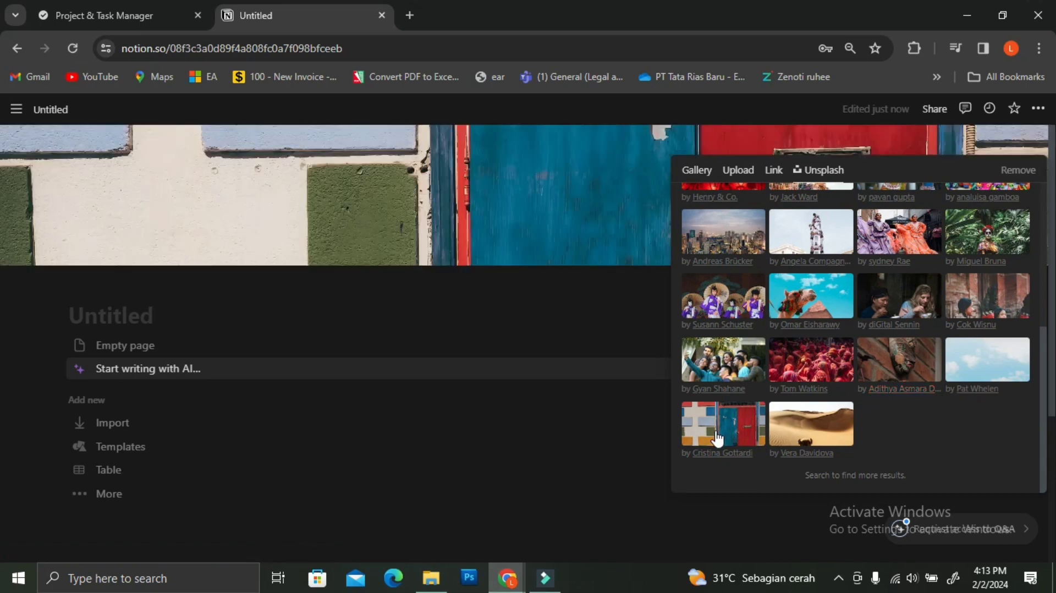
pyautogui.click(552, 275)
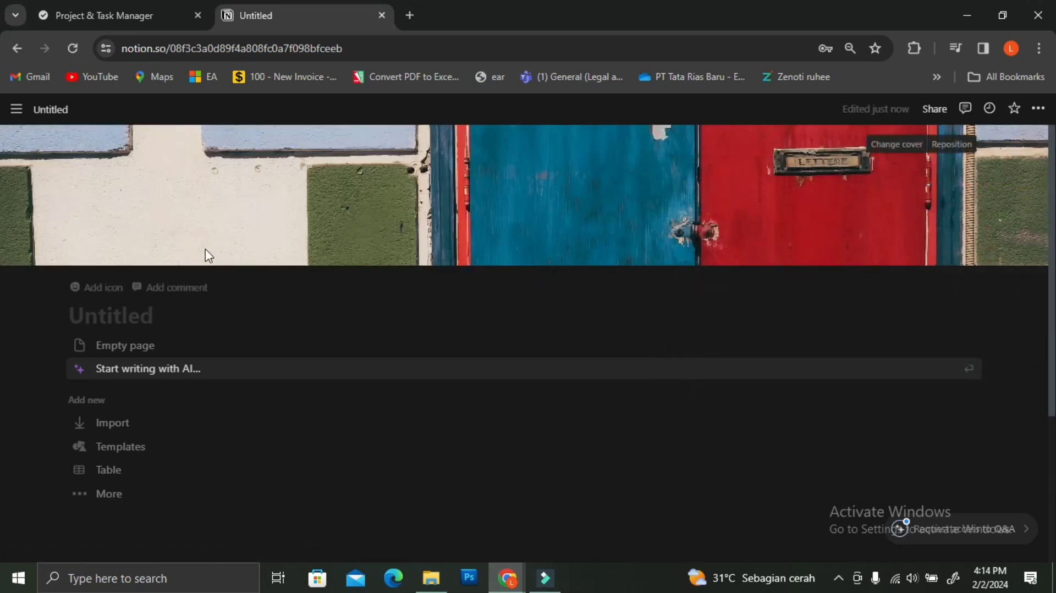
# Give the page a blue paintbrush icon and title it "Art Project & Task Manager"
pyautogui.click(77, 287)
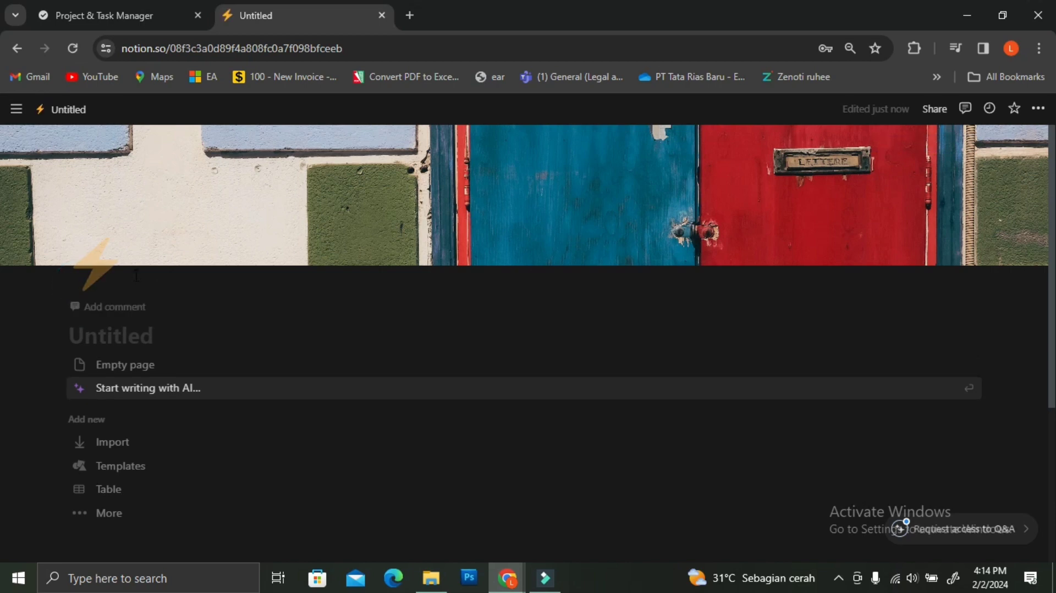
pyautogui.click(98, 263)
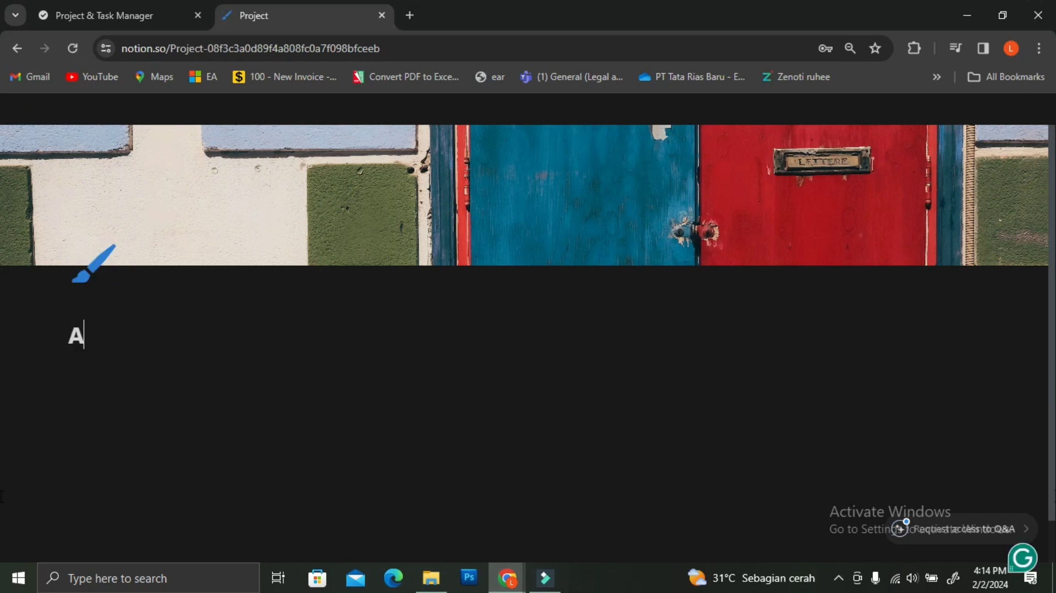
pyautogui.write('rt Projec')
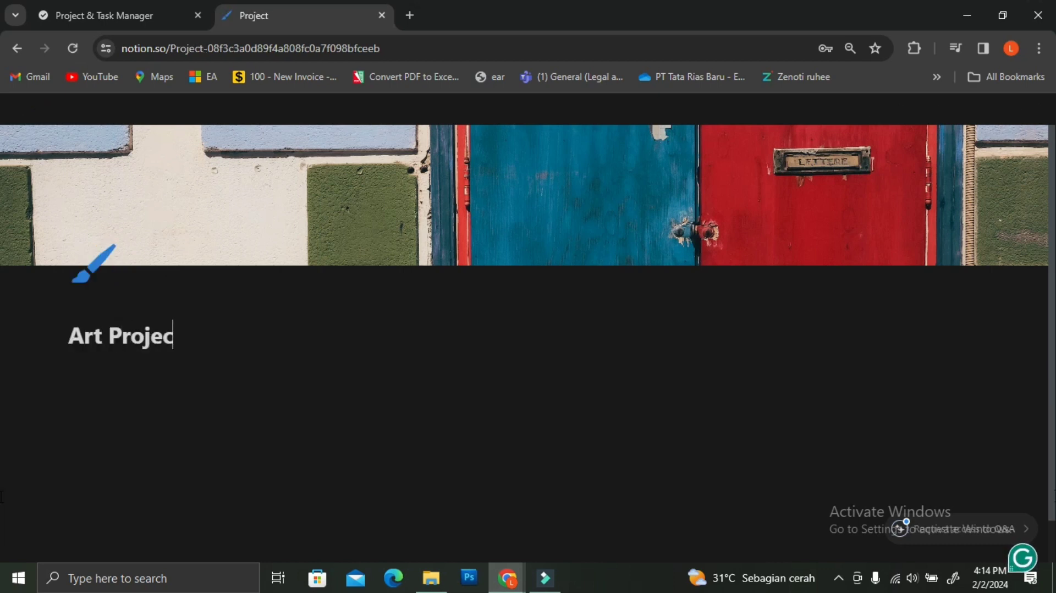
pyautogui.write('t & ')
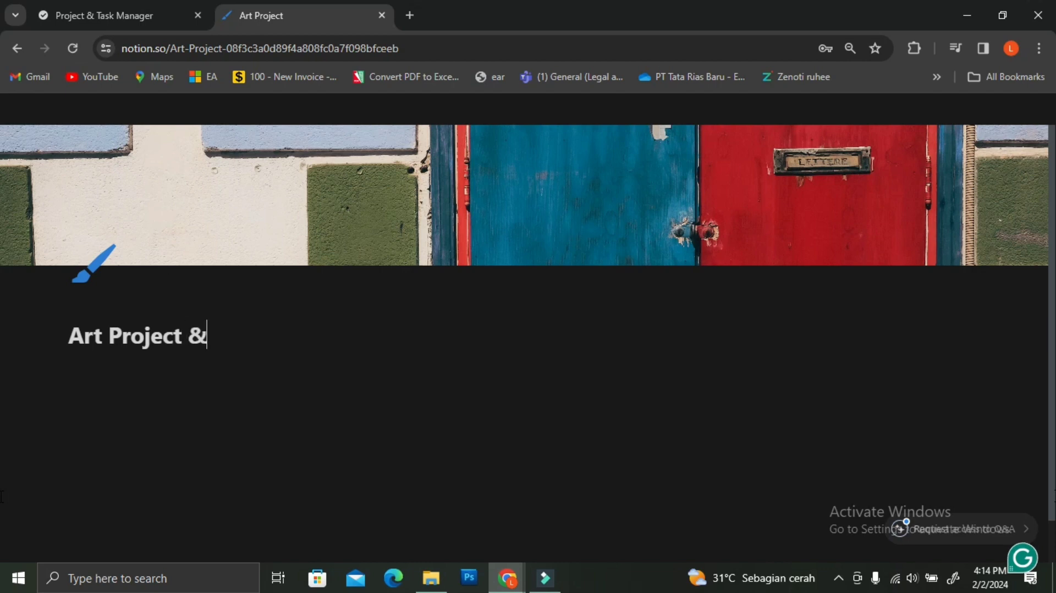
pyautogui.write('Task Manager')
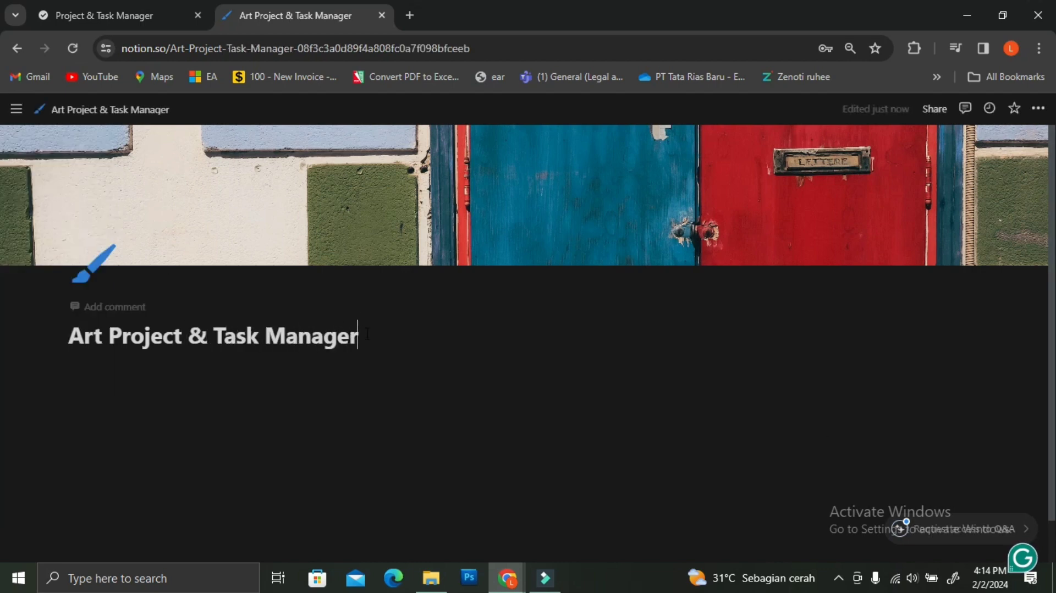
# Insert a divider block directly below the page title
pyautogui.press('Return')
pyautogui.write('/')
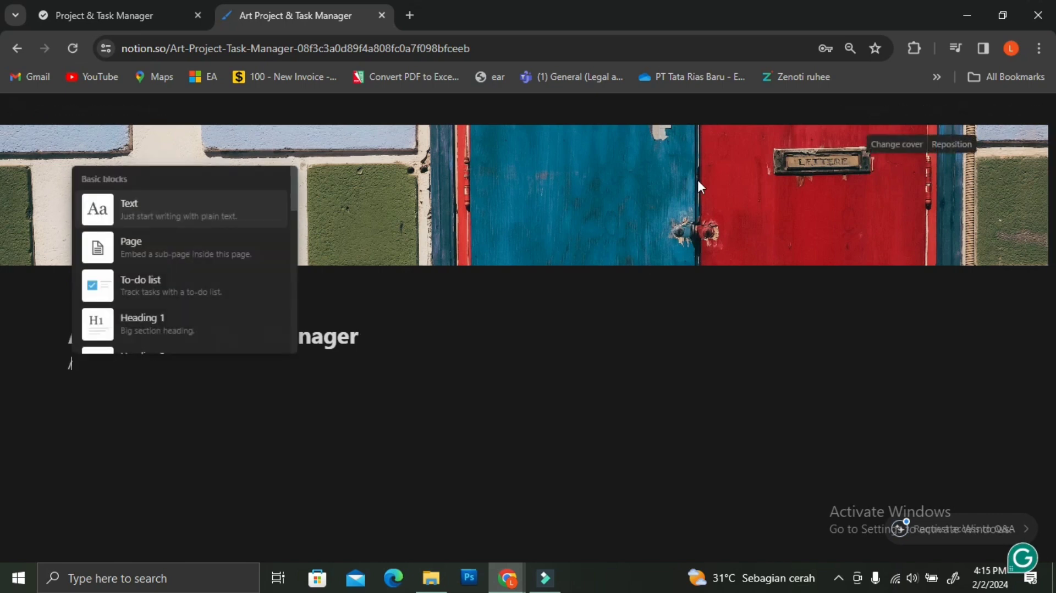
pyautogui.write('divi')
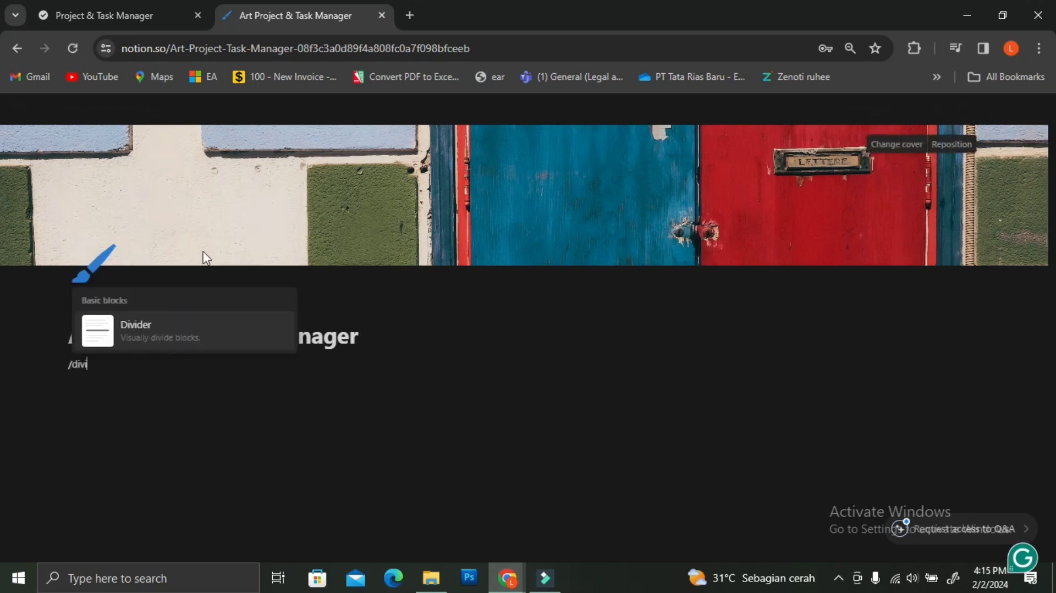
pyautogui.click(151, 328)
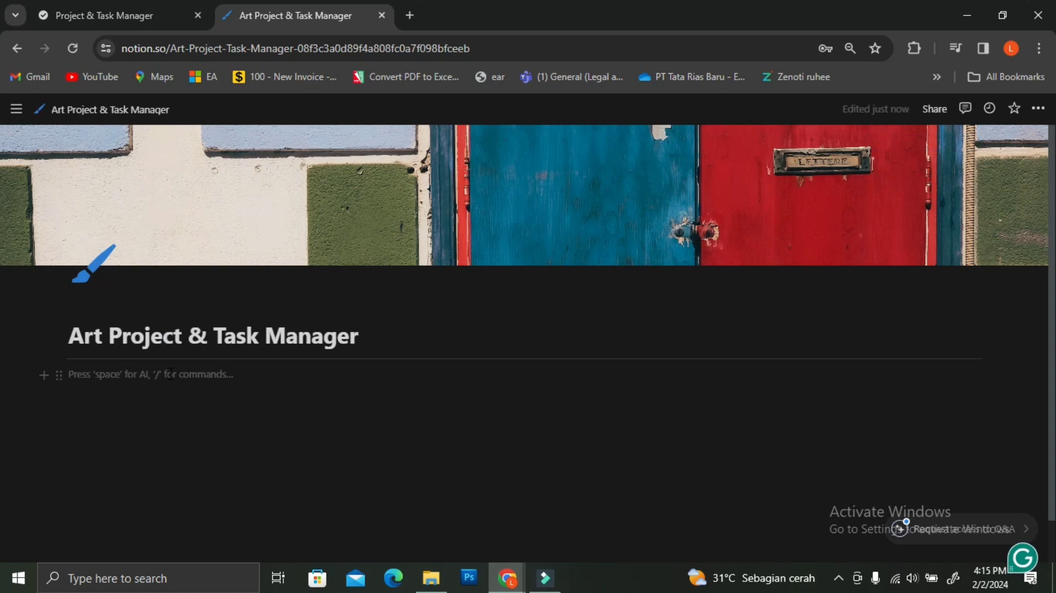
# Create a sub-page below the divider, title it "Project" and start it as an empty page
pyautogui.write('/pa')
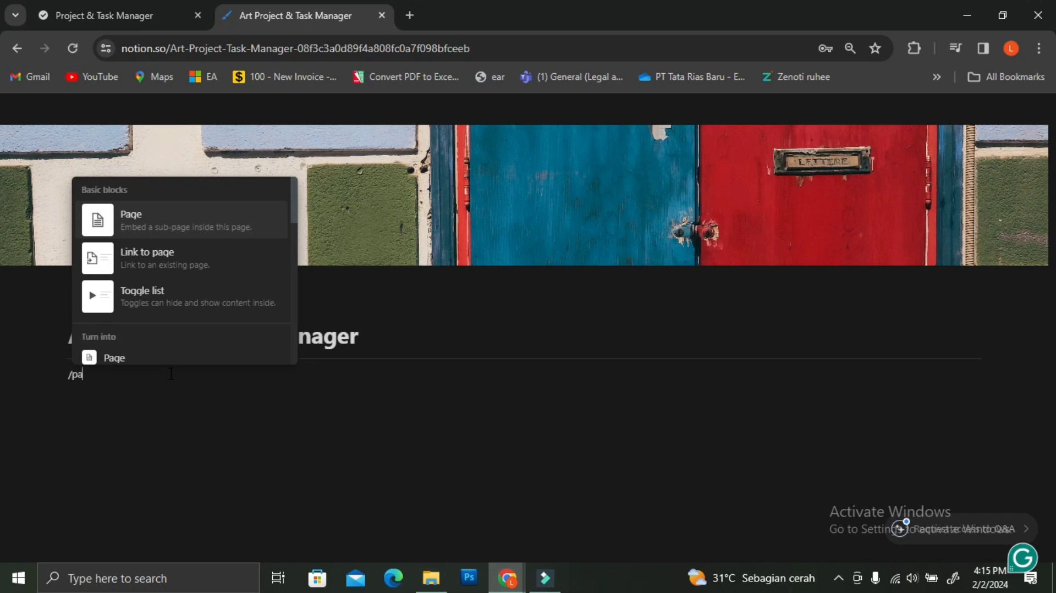
pyautogui.click(99, 218)
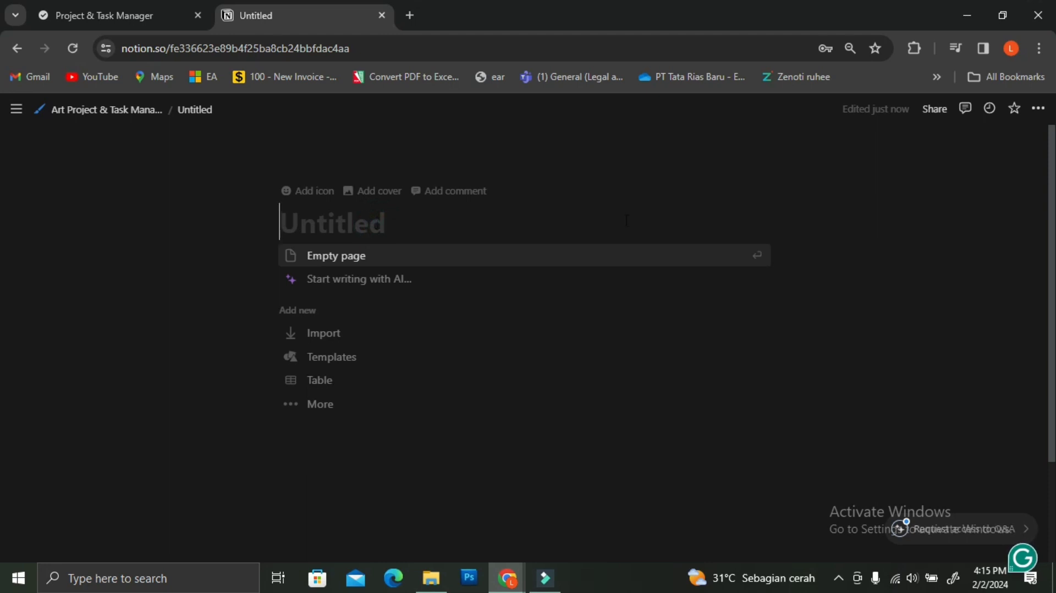
pyautogui.write('Projecy')
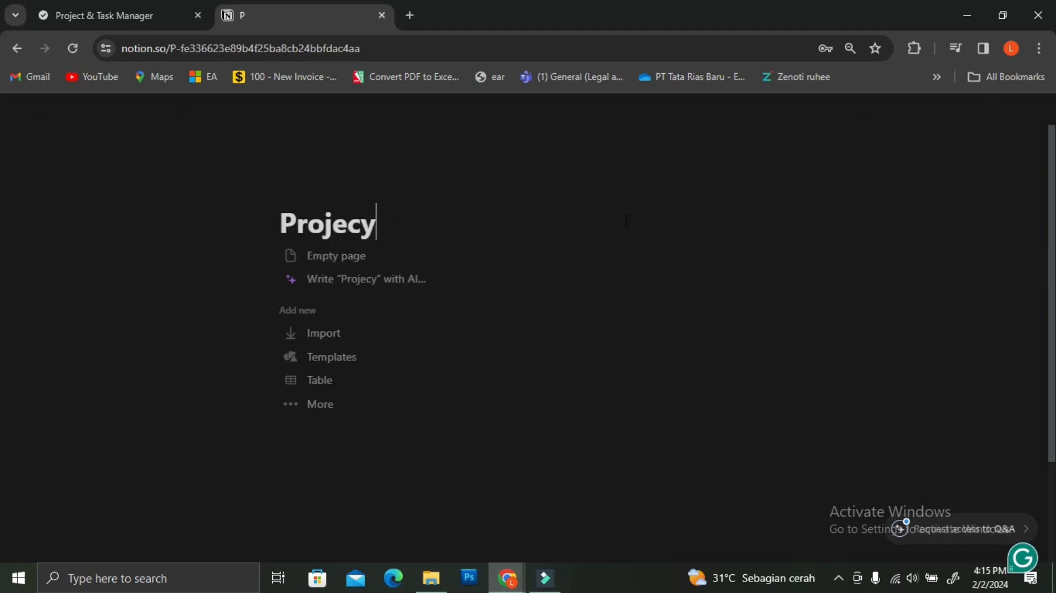
pyautogui.press('BackSpace')
pyautogui.write('t')
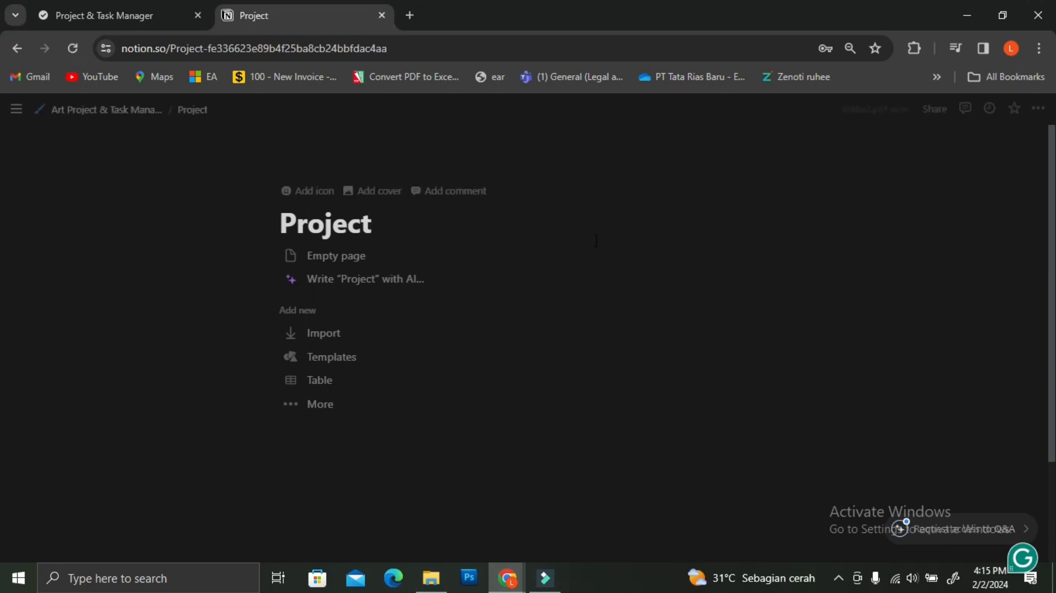
pyautogui.click(324, 255)
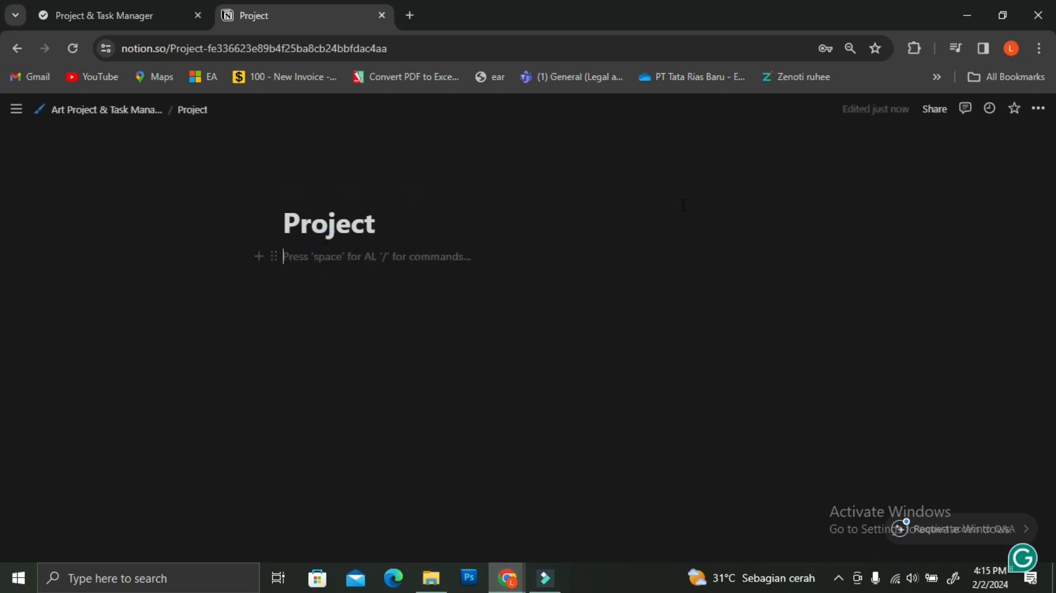
# Turn on small text and full width for the Project sub-page
pyautogui.click(1037, 109)
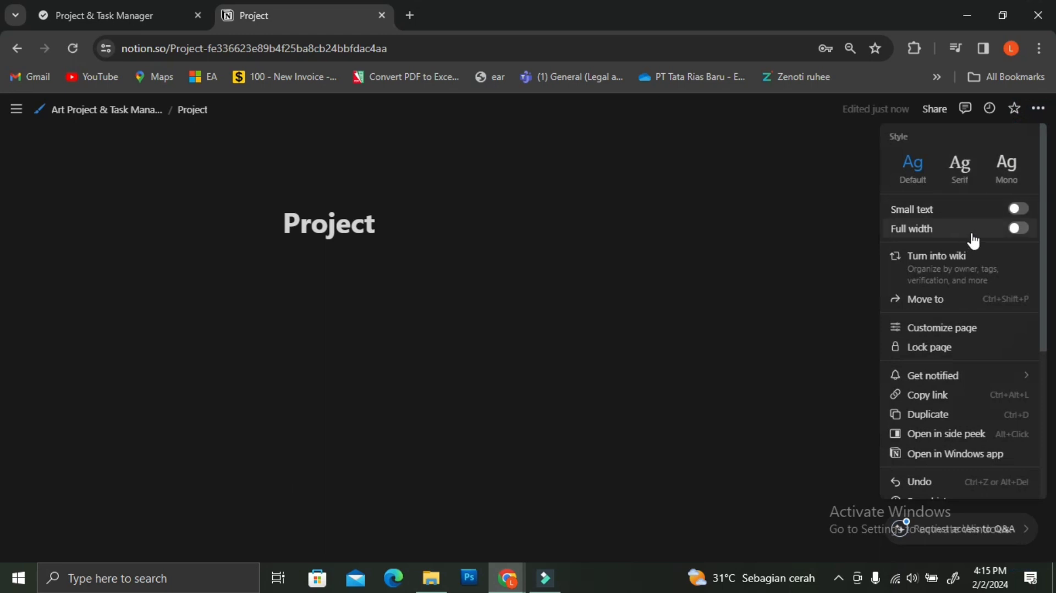
pyautogui.click(1017, 208)
pyautogui.click(1018, 228)
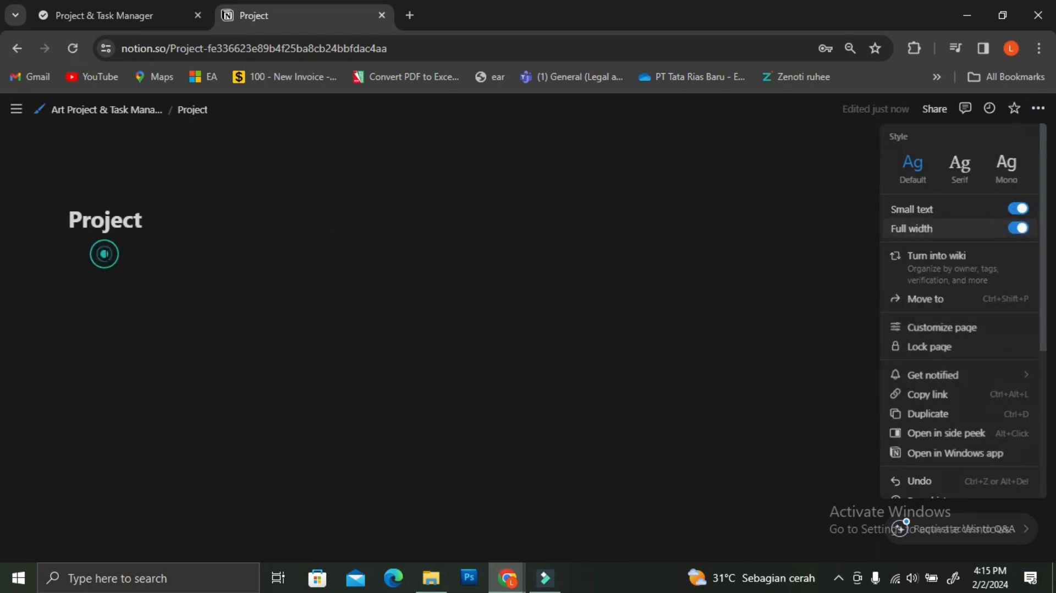
# Insert a gallery view with a new database in the Project page and delete its Page 2 and Page 3 cards
pyautogui.click(104, 254)
pyautogui.write('/')
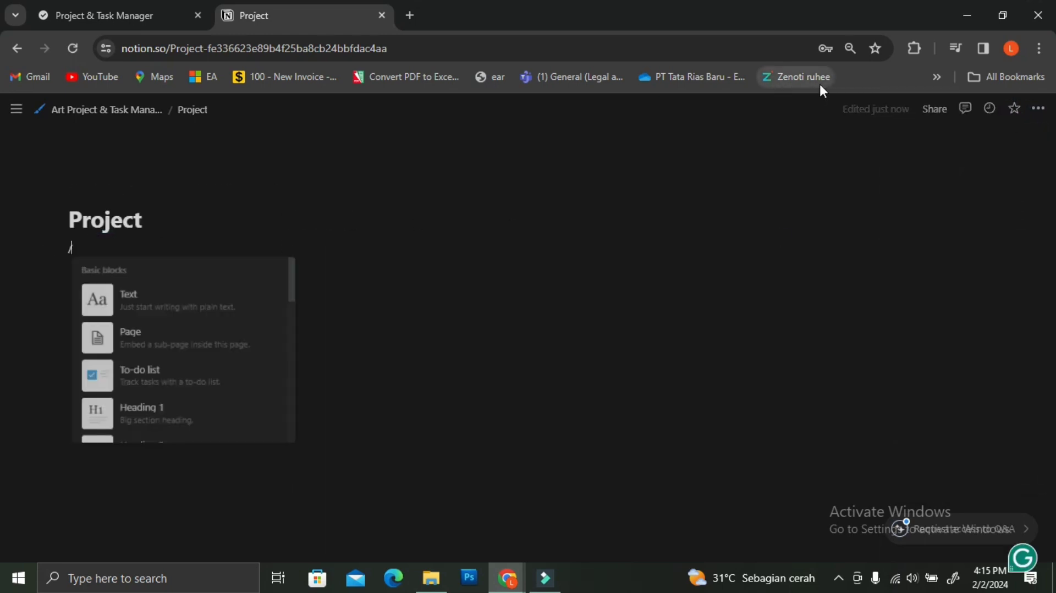
pyautogui.write('gal')
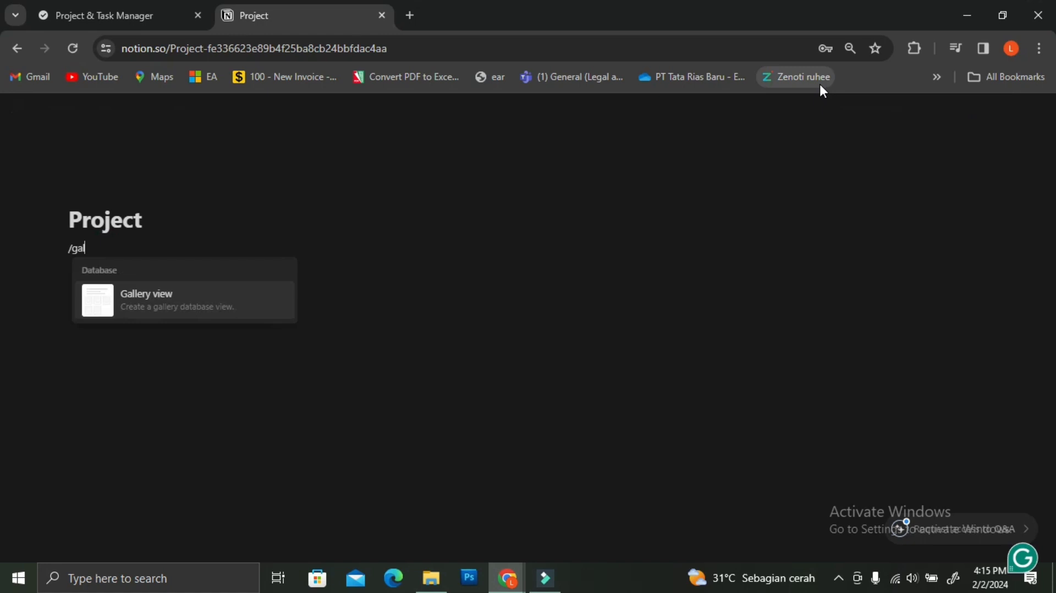
pyautogui.click(165, 308)
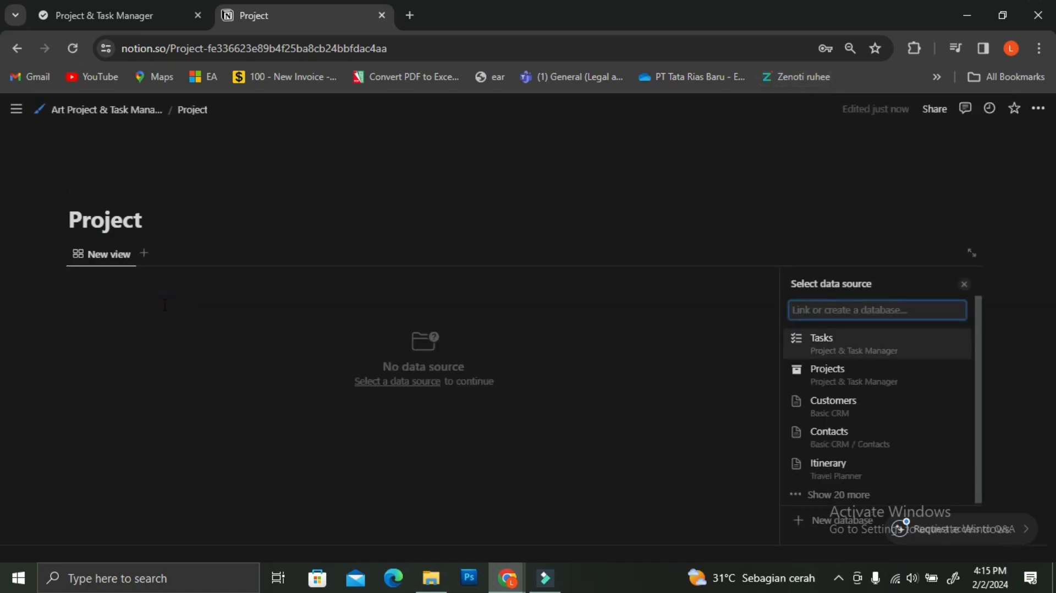
pyautogui.click(818, 531)
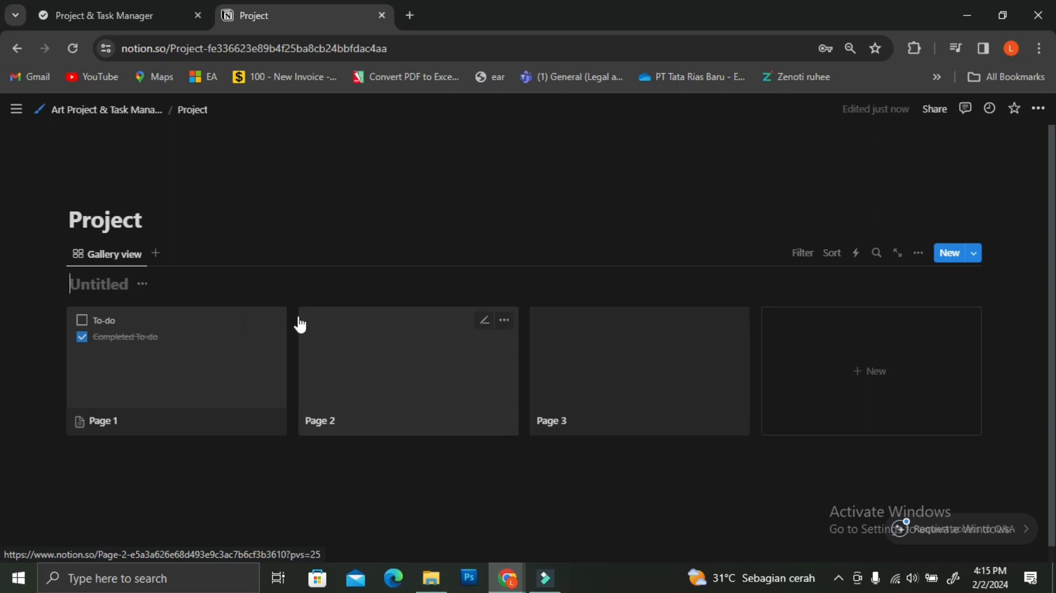
pyautogui.moveTo(785, 468); pyautogui.dragTo(423, 329)
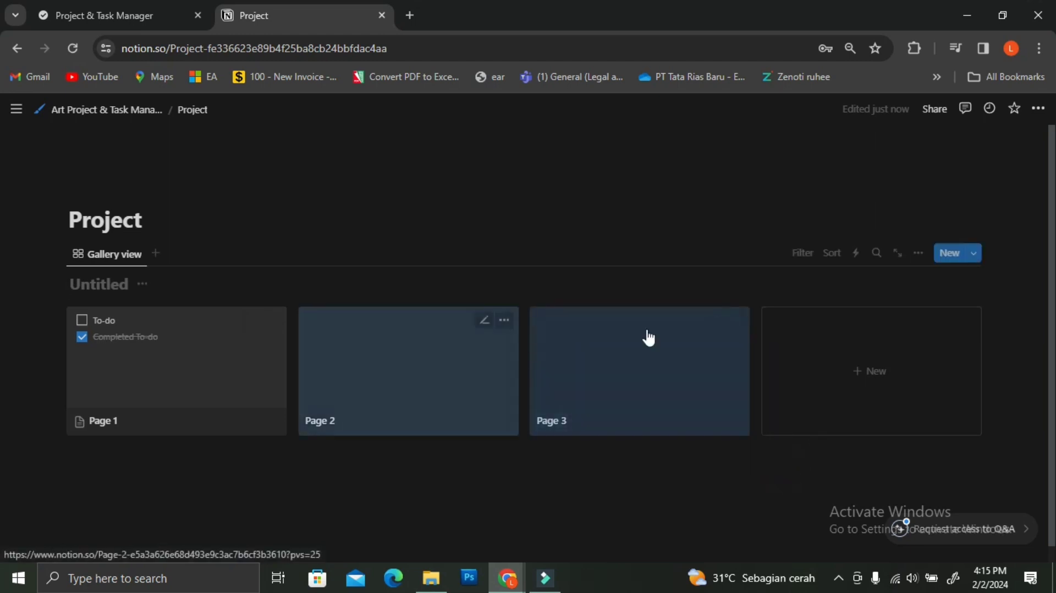
pyautogui.press('Delete')
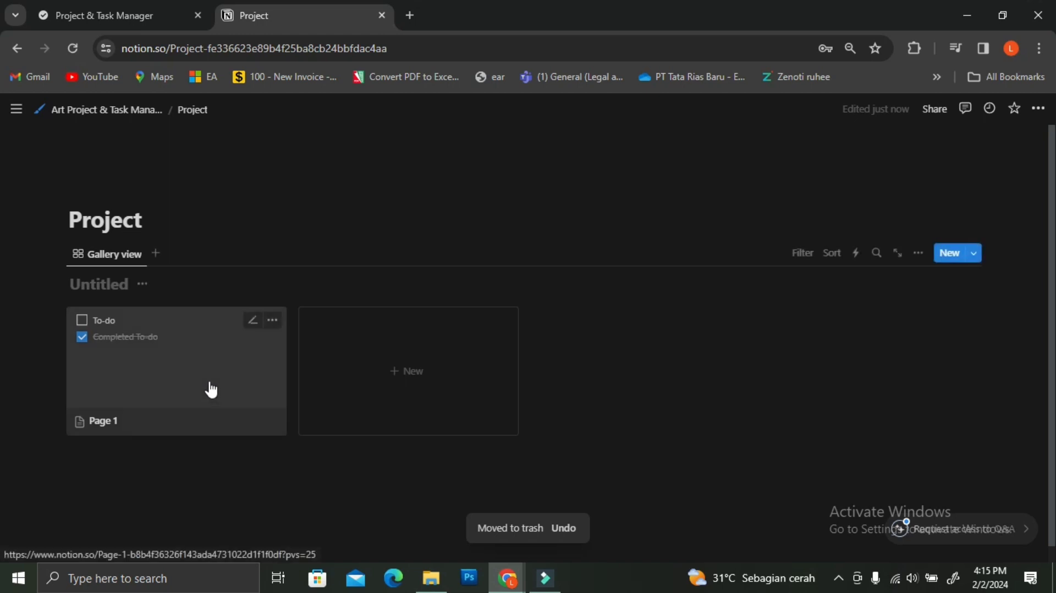
# Title the gallery database "Project" and hide the database title
pyautogui.click(110, 285)
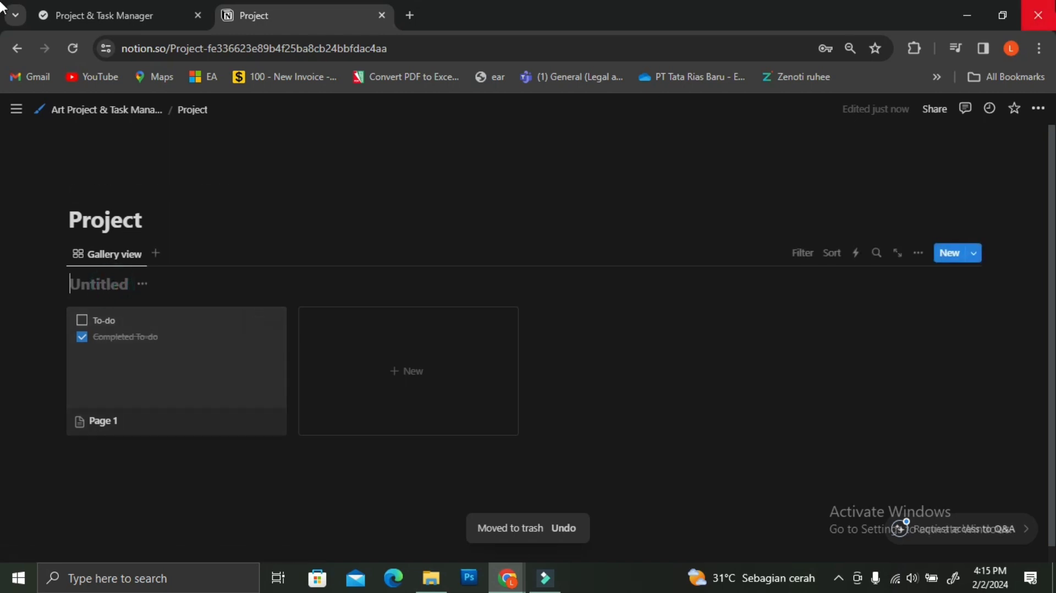
pyautogui.write('Project')
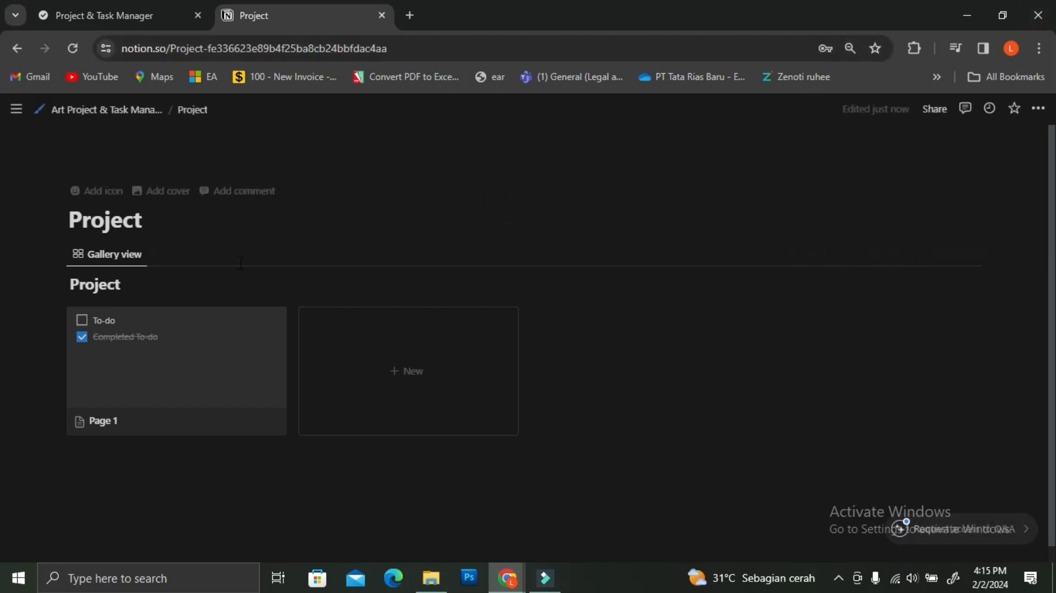
pyautogui.click(134, 285)
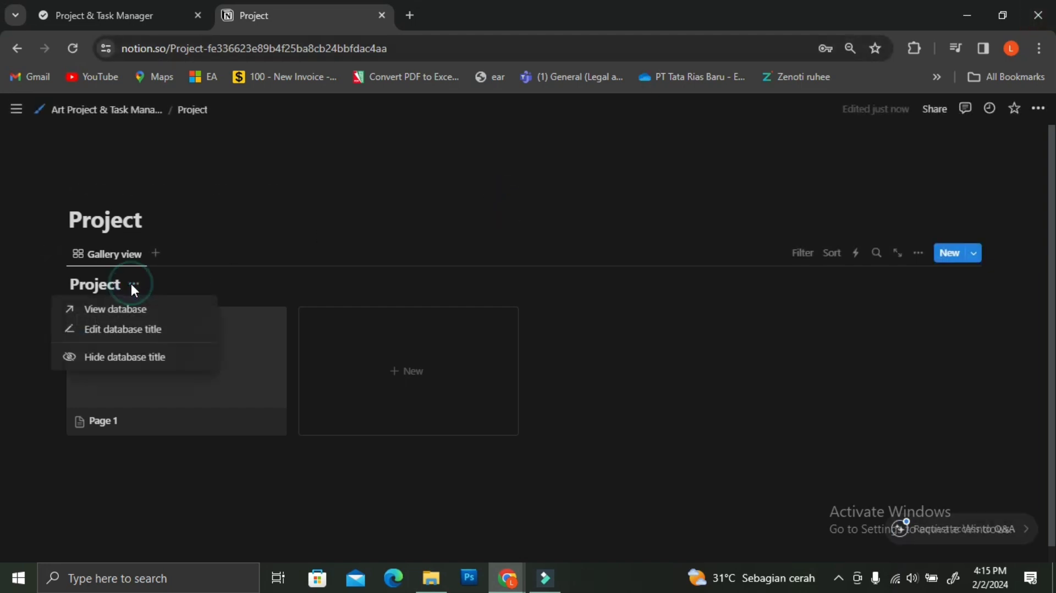
pyautogui.click(121, 358)
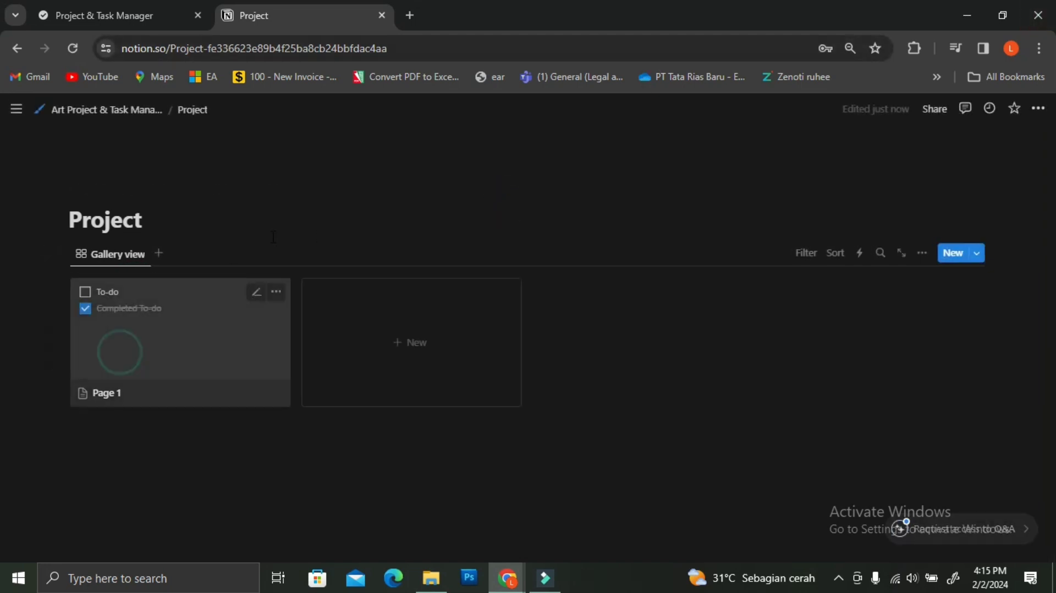
# Rename the gallery view to "On Going Project"
pyautogui.click(118, 249)
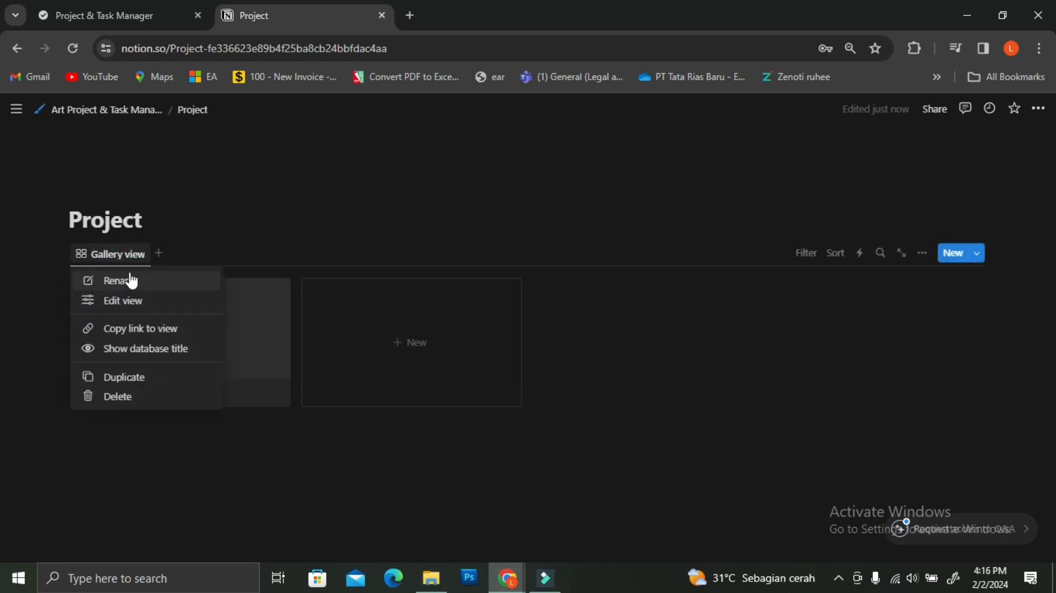
pyautogui.click(117, 257)
pyautogui.click(118, 258)
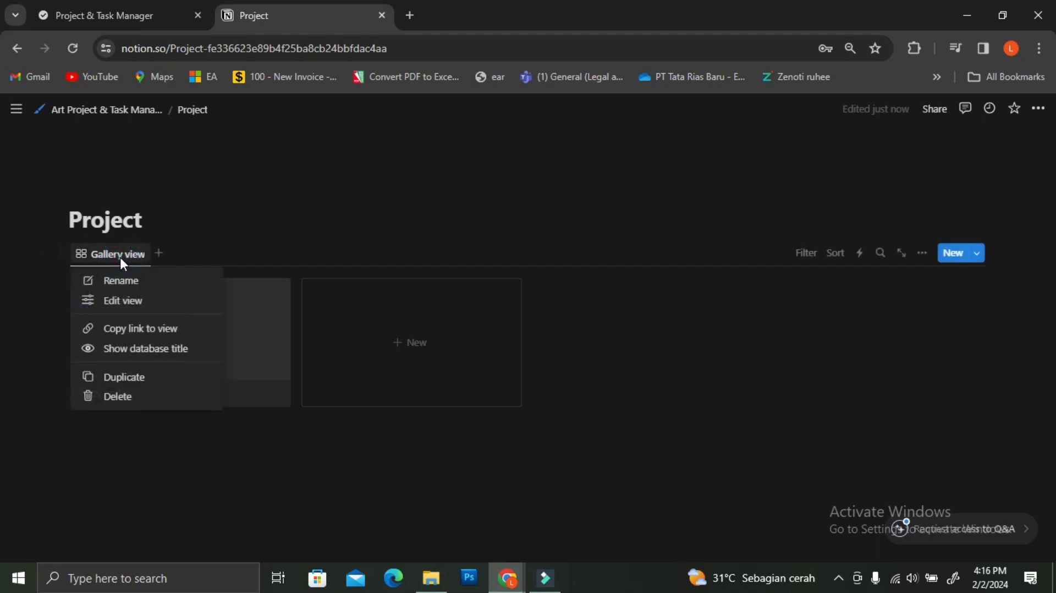
pyautogui.click(121, 281)
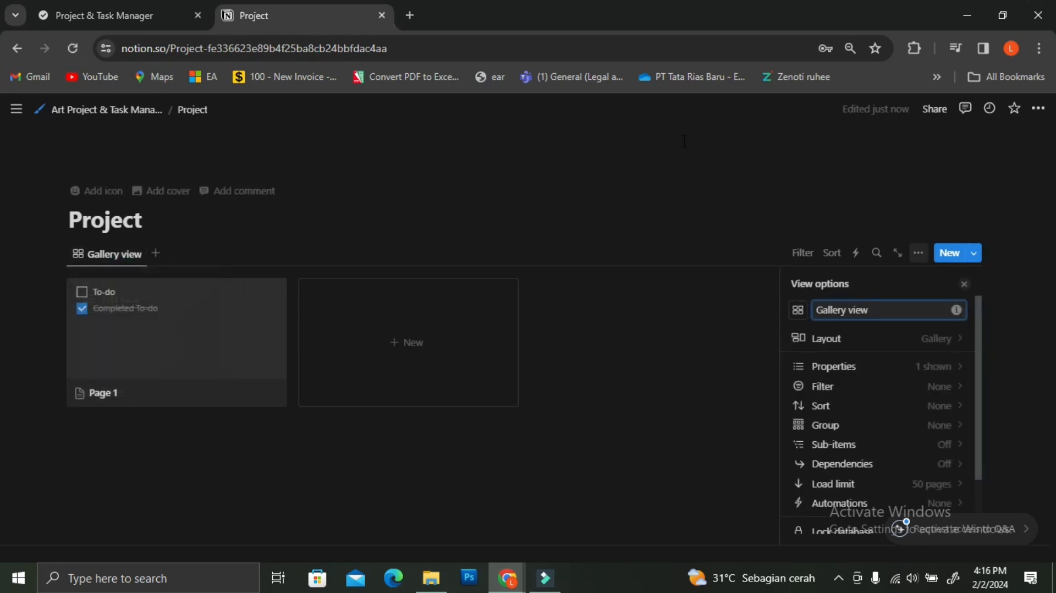
pyautogui.press('BackSpace')
pyautogui.press('BackSpace')
pyautogui.press('BackSpace')
pyautogui.press('BackSpace')
pyautogui.press('BackSpace')
pyautogui.press('BackSpace')
pyautogui.press('BackSpace')
pyautogui.press('BackSpace')
pyautogui.press('BackSpace')
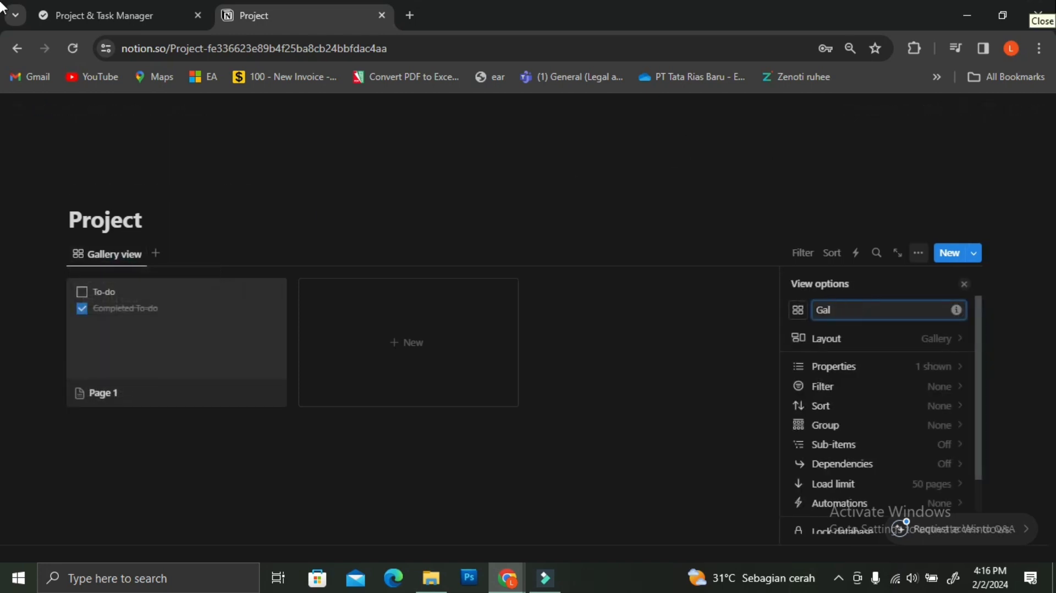
pyautogui.press('BackSpace')
pyautogui.press('BackSpace')
pyautogui.press('BackSpace')
pyautogui.write('On Go')
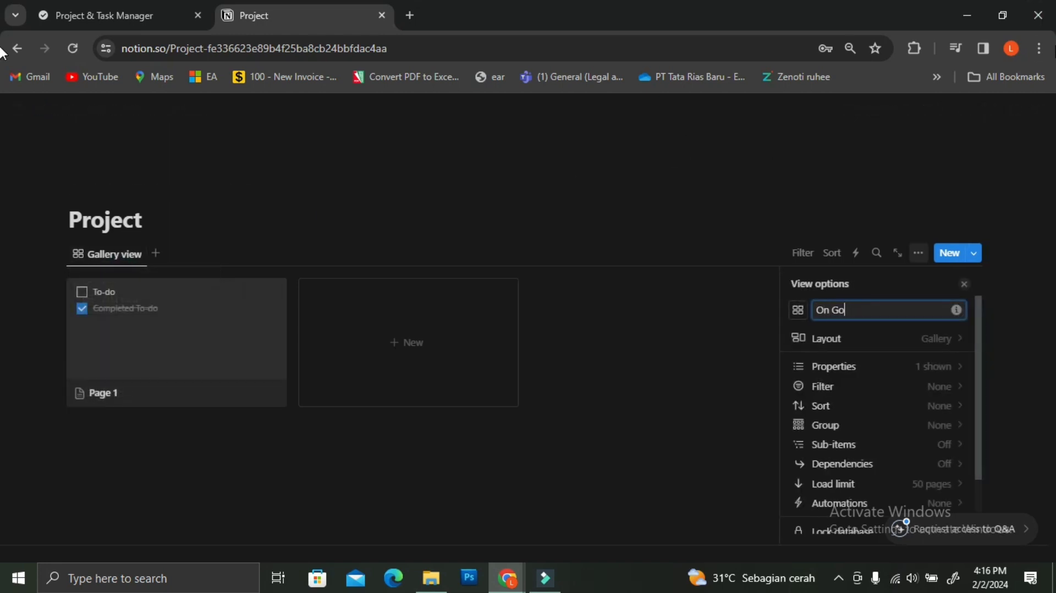
pyautogui.write('ing Project')
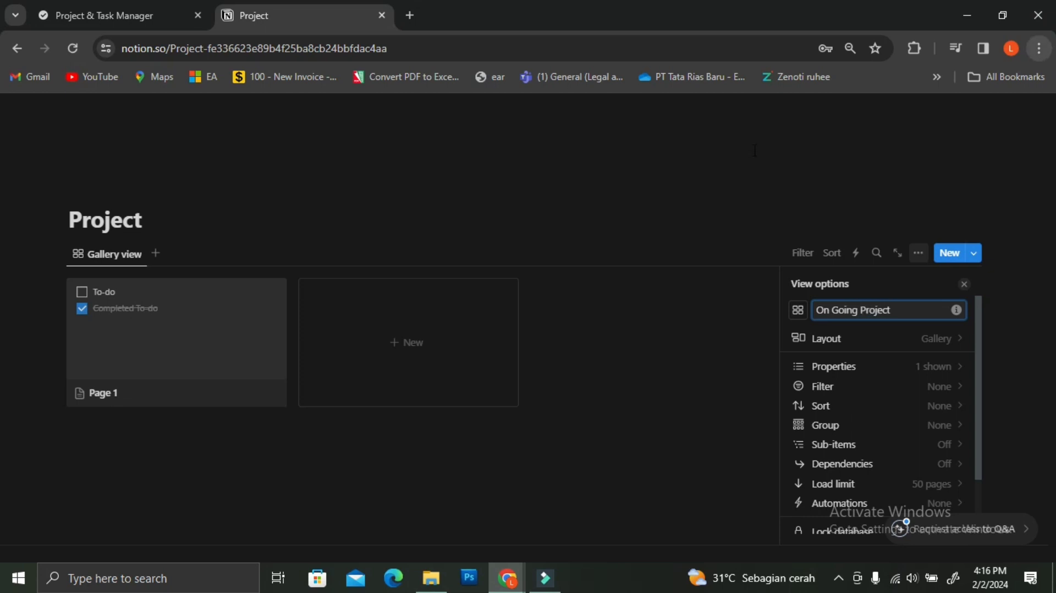
pyautogui.click(281, 480)
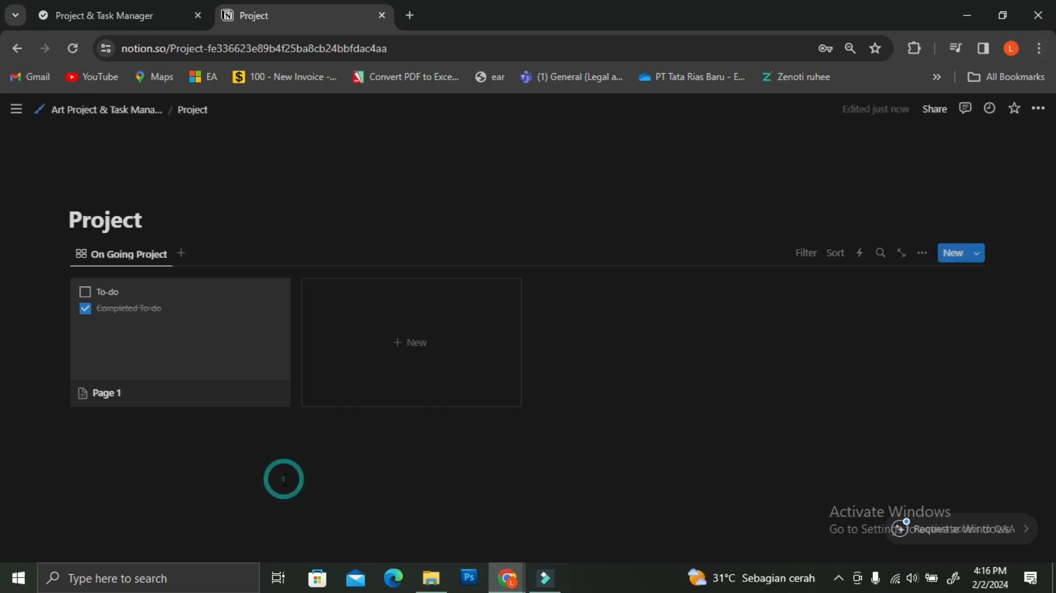
# Open the Page 1 card and retitle it "Painting"
pyautogui.click(209, 353)
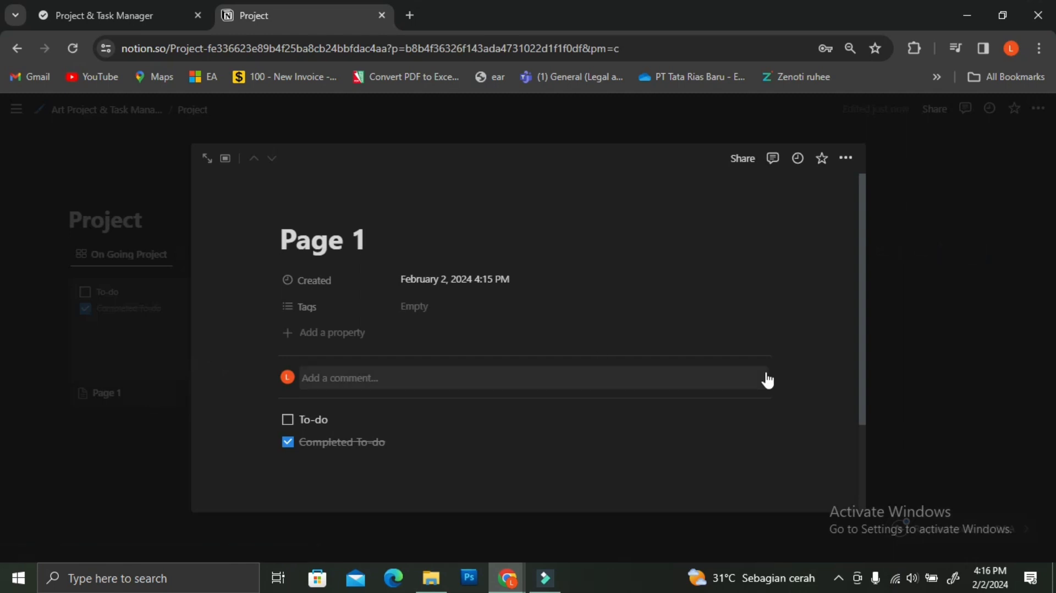
pyautogui.moveTo(395, 241); pyautogui.dragTo(280, 239)
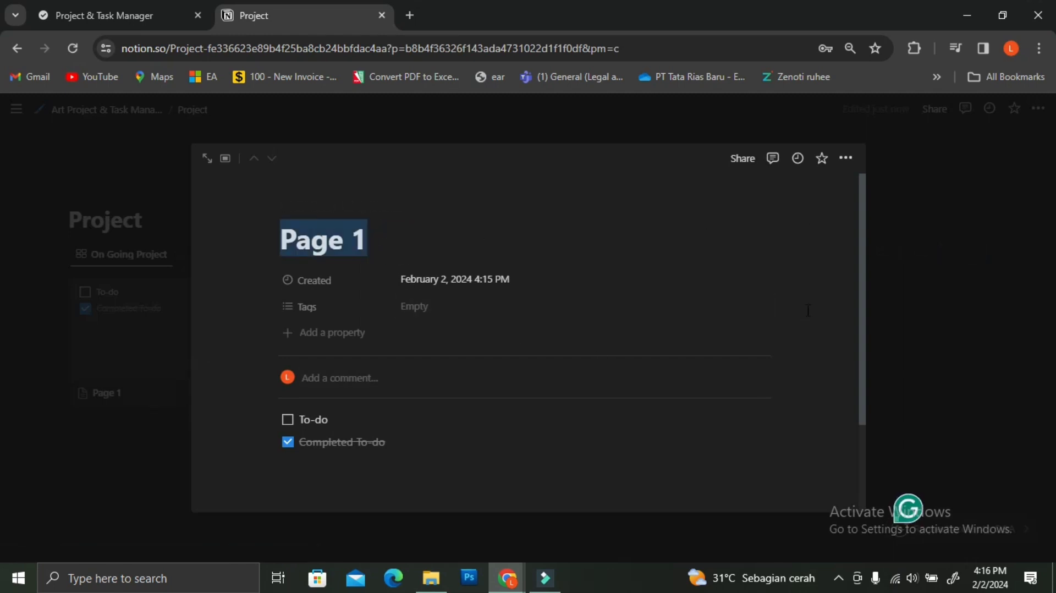
pyautogui.write('Pain')
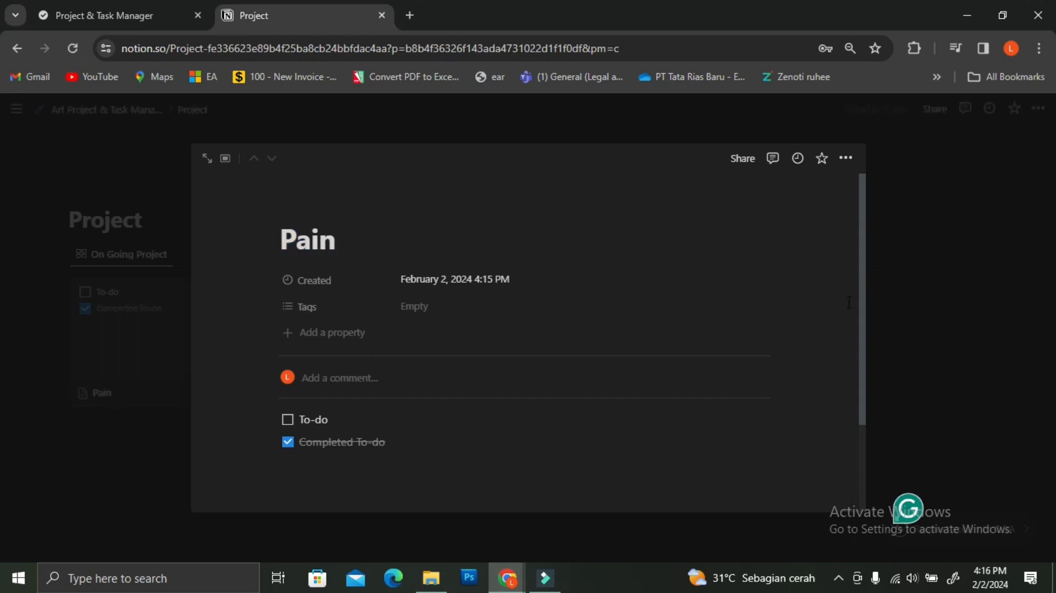
pyautogui.write('ting')
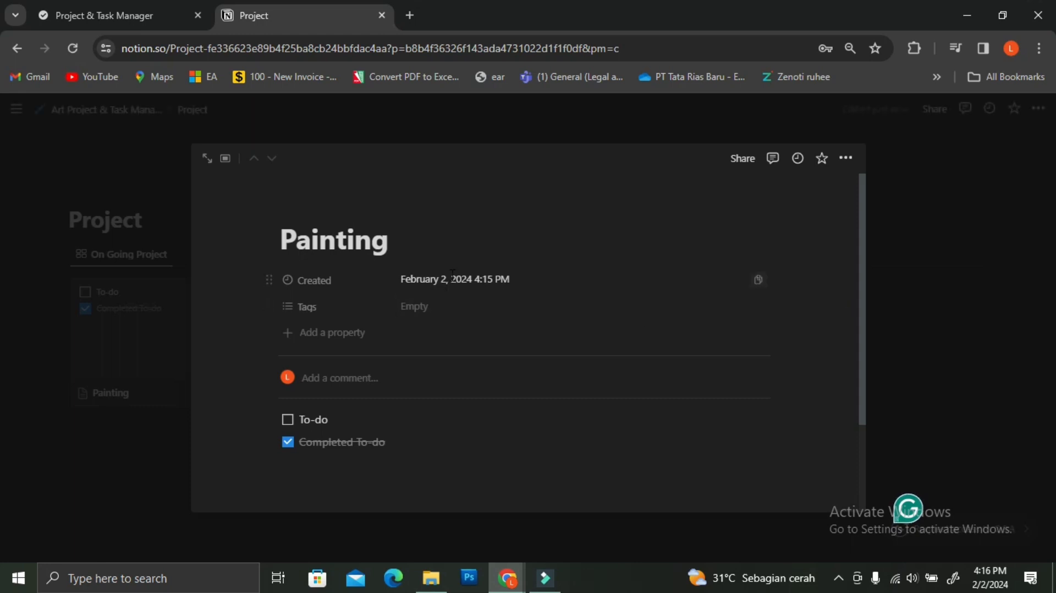
# Rename the Created property of the Painting page to "Duration"
pyautogui.click(306, 281)
pyautogui.click(306, 305)
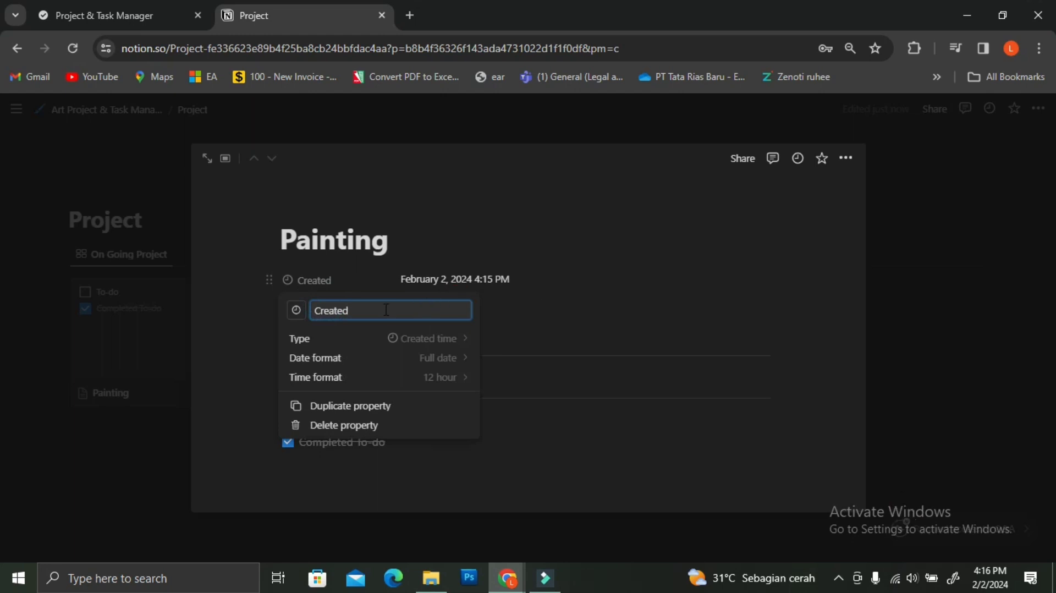
pyautogui.moveTo(384, 309); pyautogui.dragTo(302, 313)
pyautogui.press('BackSpace')
pyautogui.write('Duration')
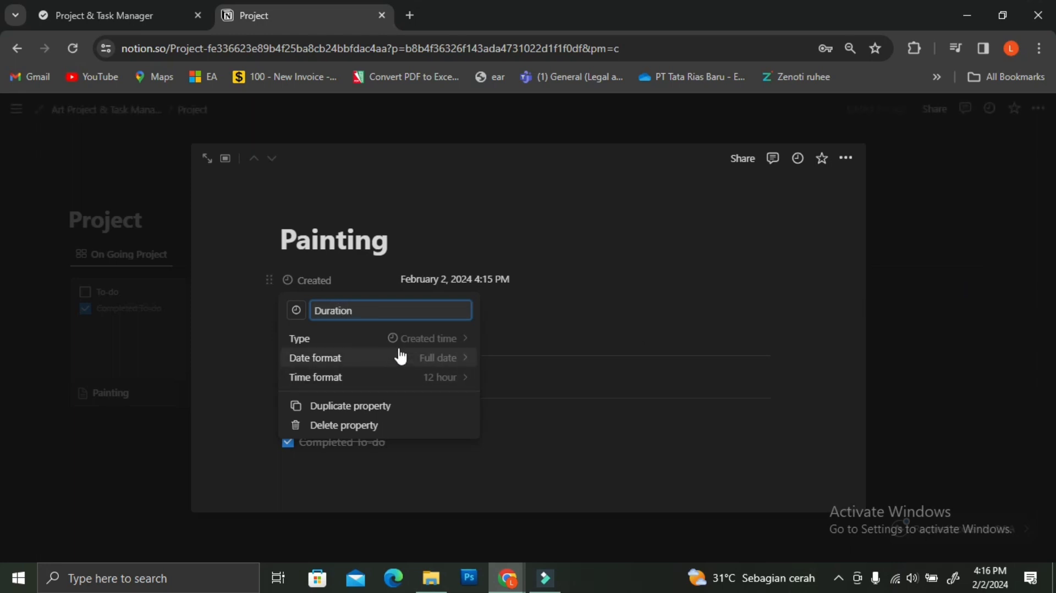
pyautogui.click(516, 301)
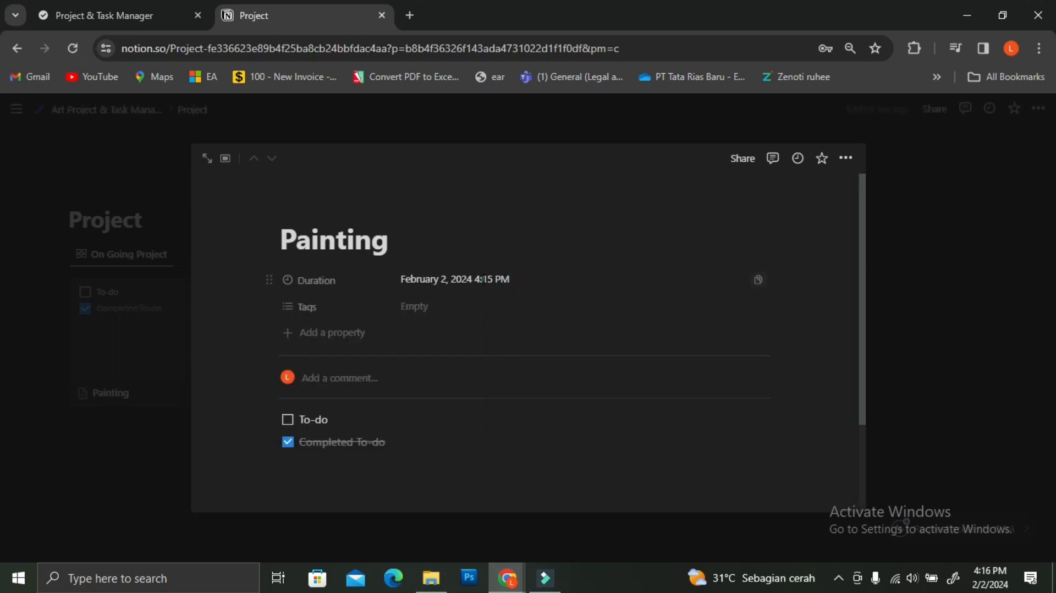
# Change the type of the Duration property to Date
pyautogui.click(759, 281)
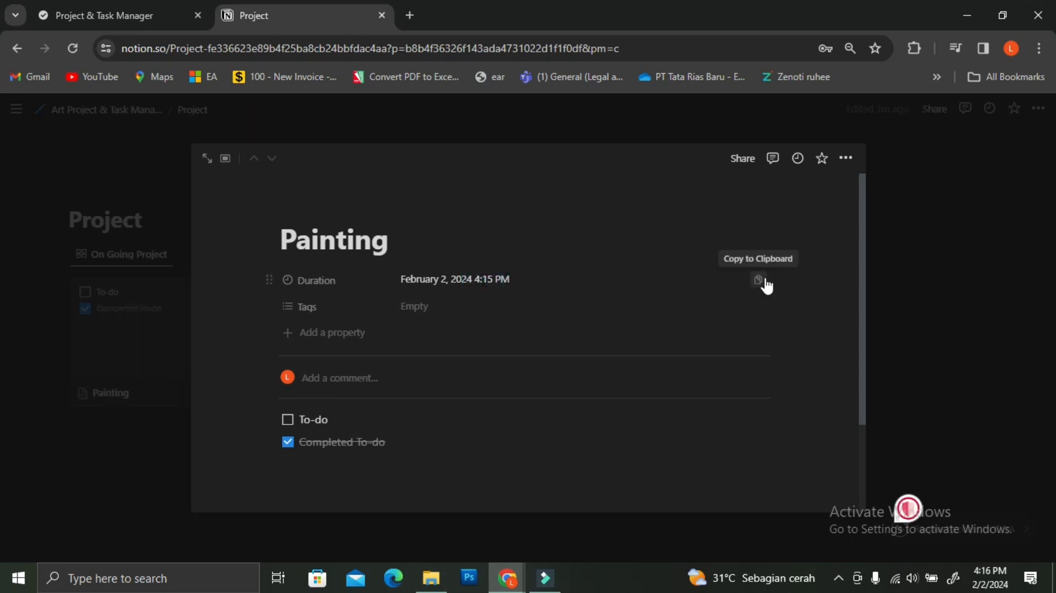
pyautogui.click(426, 280)
pyautogui.click(383, 278)
pyautogui.click(318, 325)
pyautogui.click(454, 336)
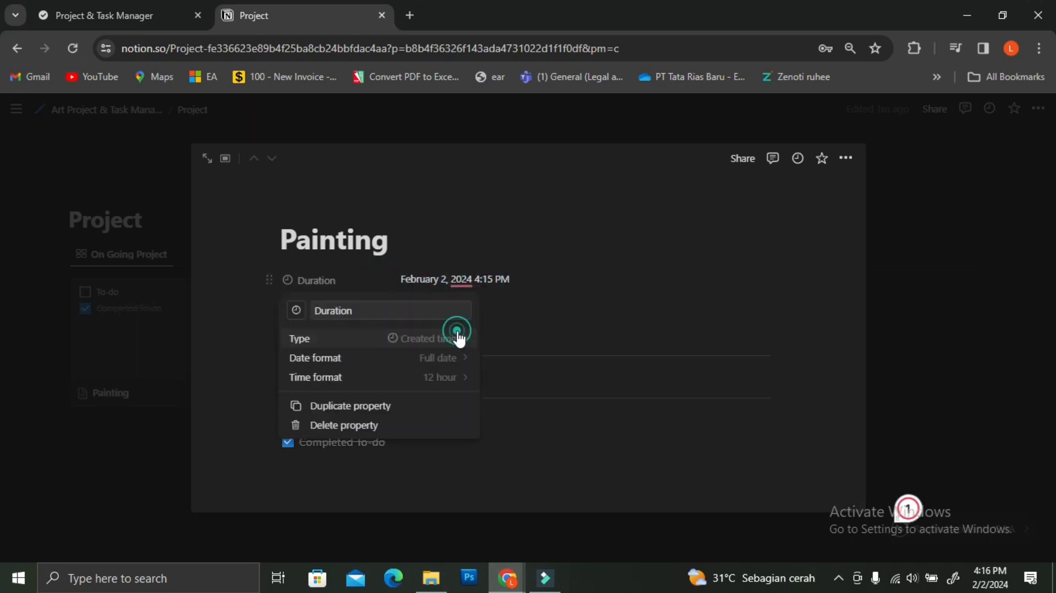
pyautogui.click(330, 457)
# Enable an end date for Duration and set the range from February 5, 2024 to February 10, 2024
pyautogui.click(421, 279)
pyautogui.click(560, 434)
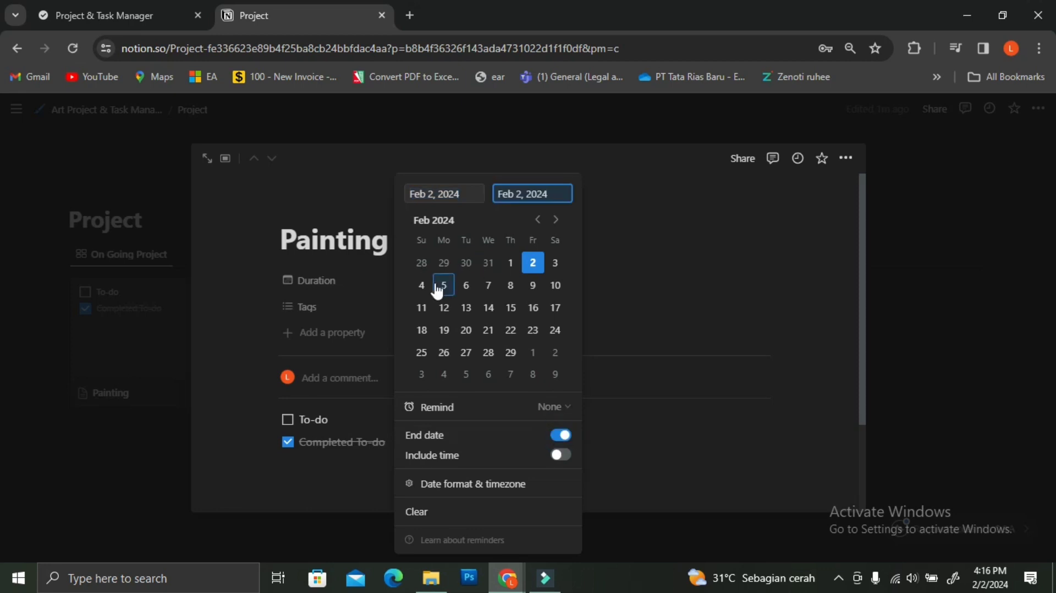
pyautogui.click(443, 285)
pyautogui.click(555, 285)
pyautogui.click(418, 317)
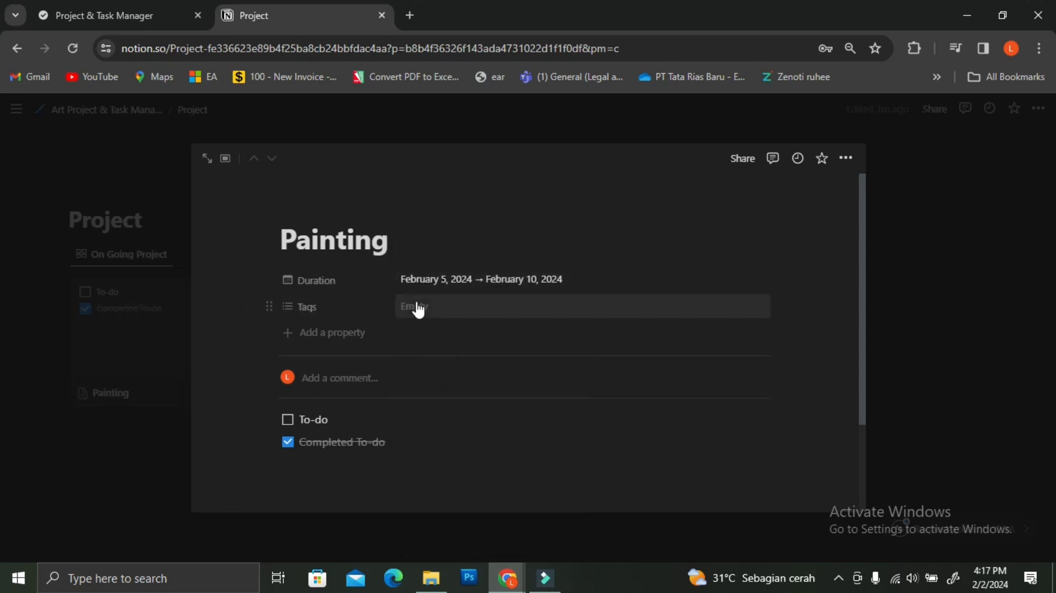
# Create an "Urgent" option in the Tags property and assign it to the Painting page
pyautogui.click(417, 307)
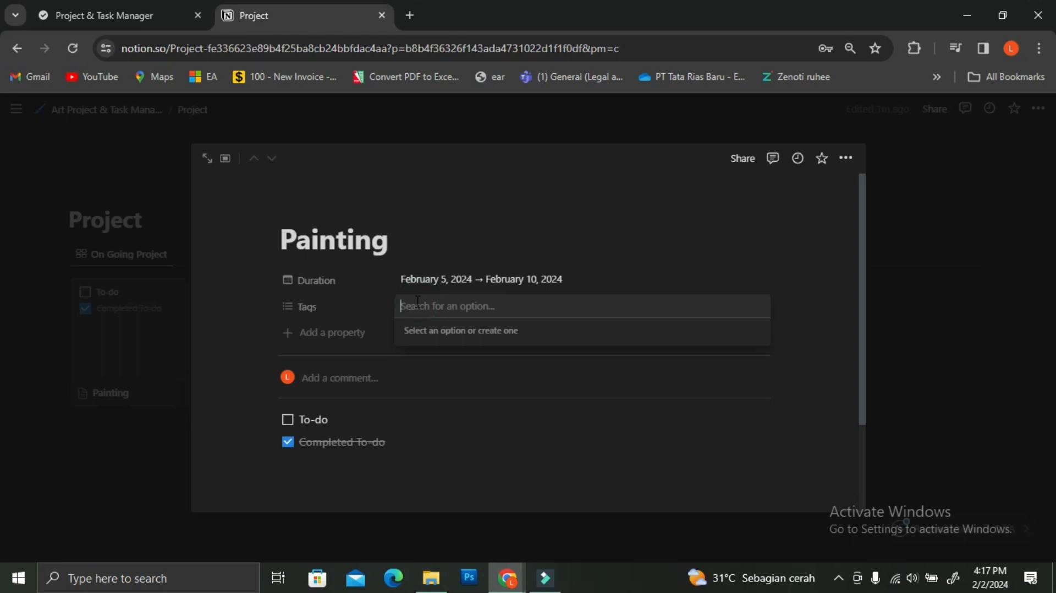
pyautogui.write('Urgent')
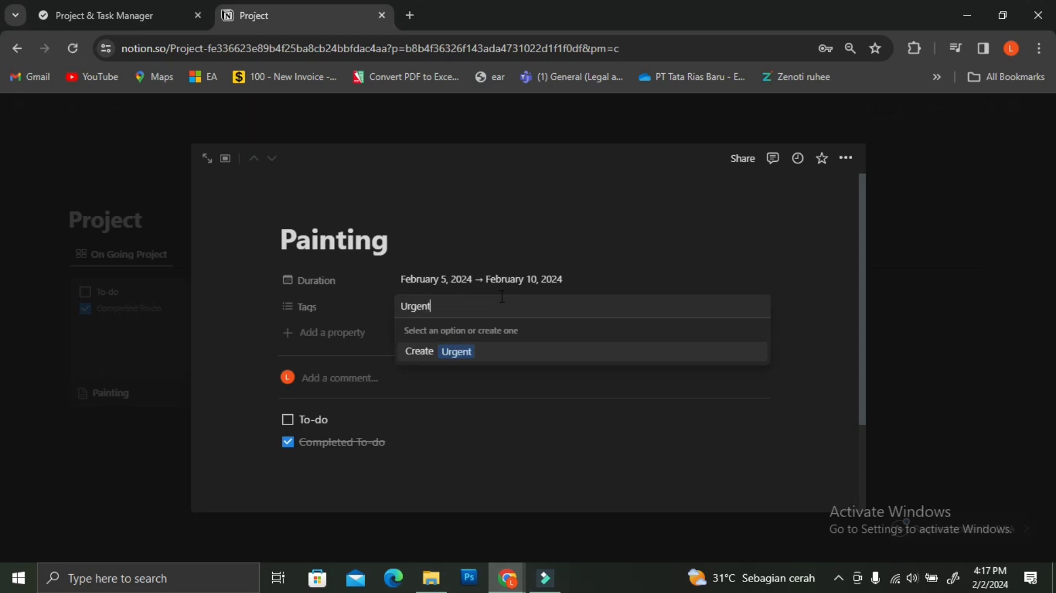
pyautogui.click(471, 355)
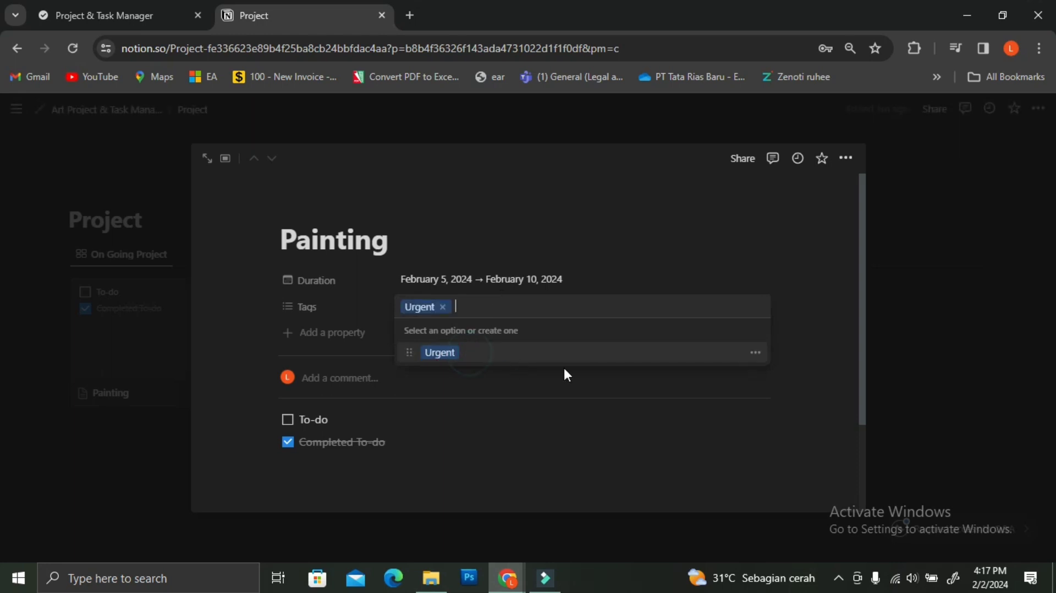
pyautogui.click(493, 417)
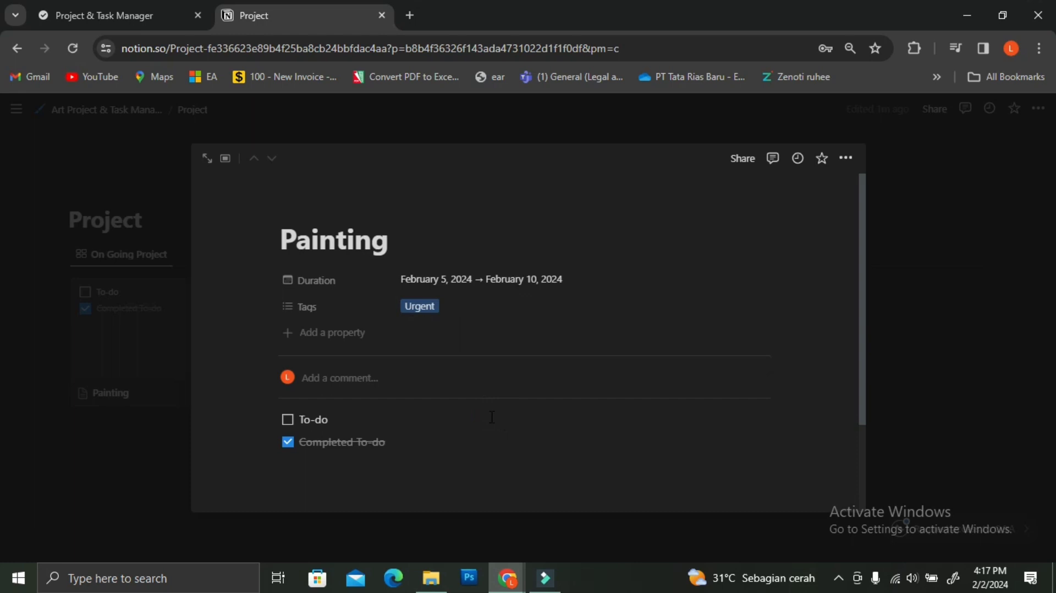
# Add a Select property to the Painting page, give it the ring chart icon and name it "Status"
pyautogui.click(312, 334)
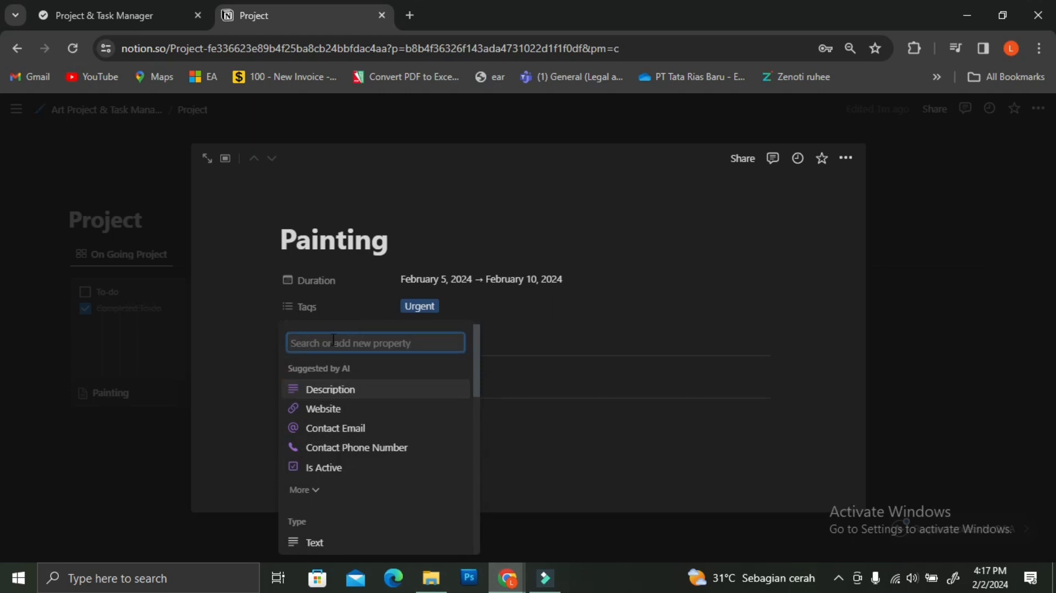
pyautogui.write('sele')
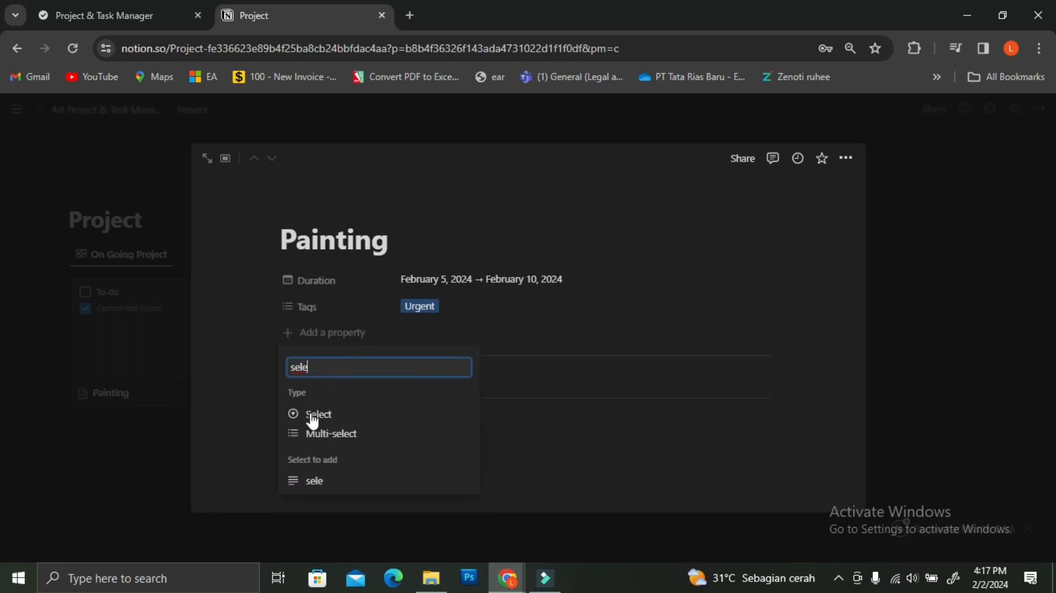
pyautogui.click(313, 418)
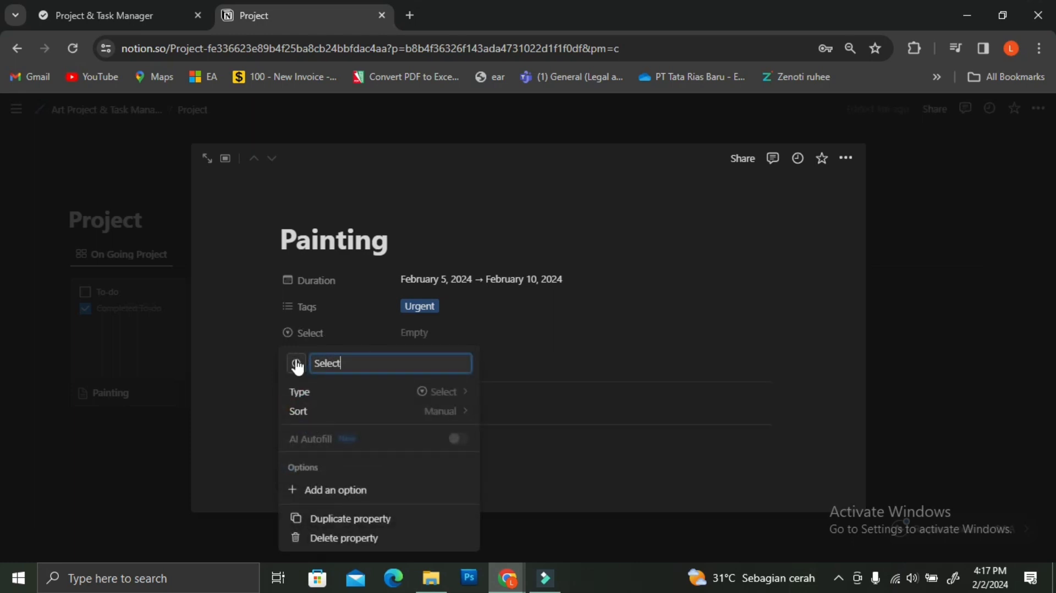
pyautogui.click(297, 364)
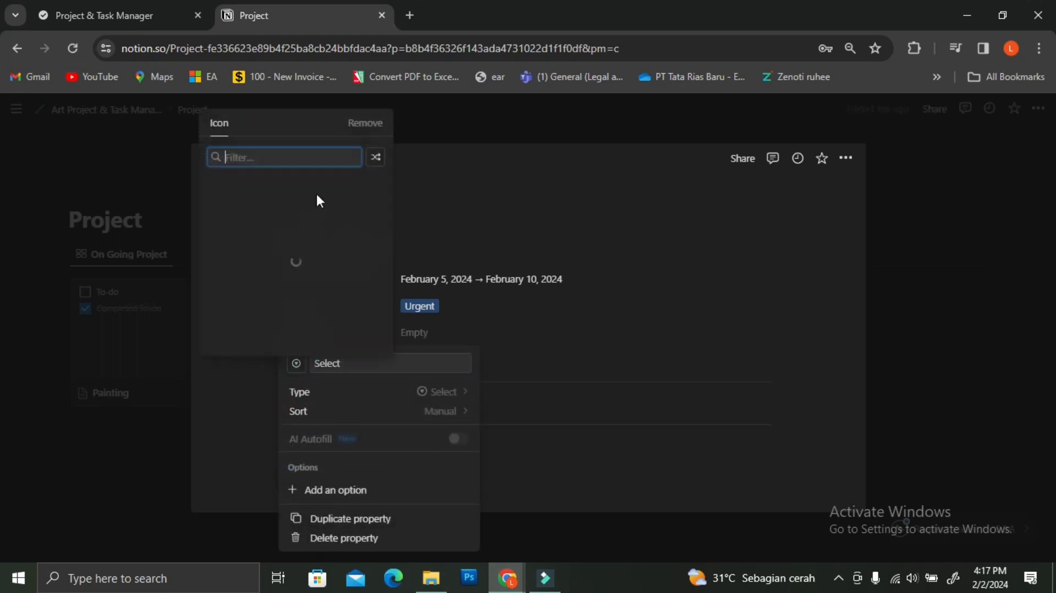
pyautogui.write('stat')
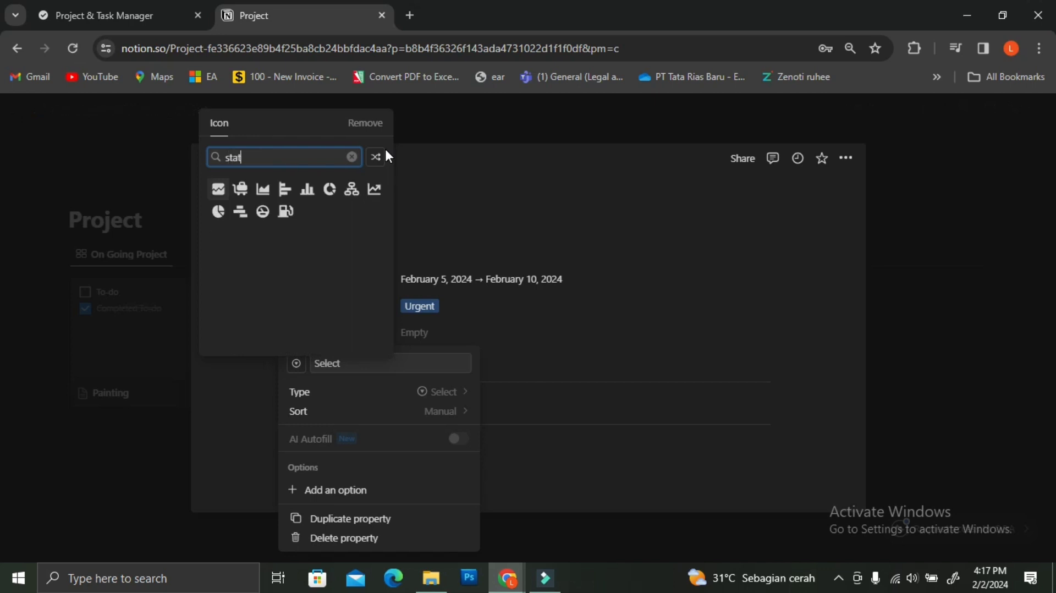
pyautogui.click(323, 195)
pyautogui.doubleClick(347, 363)
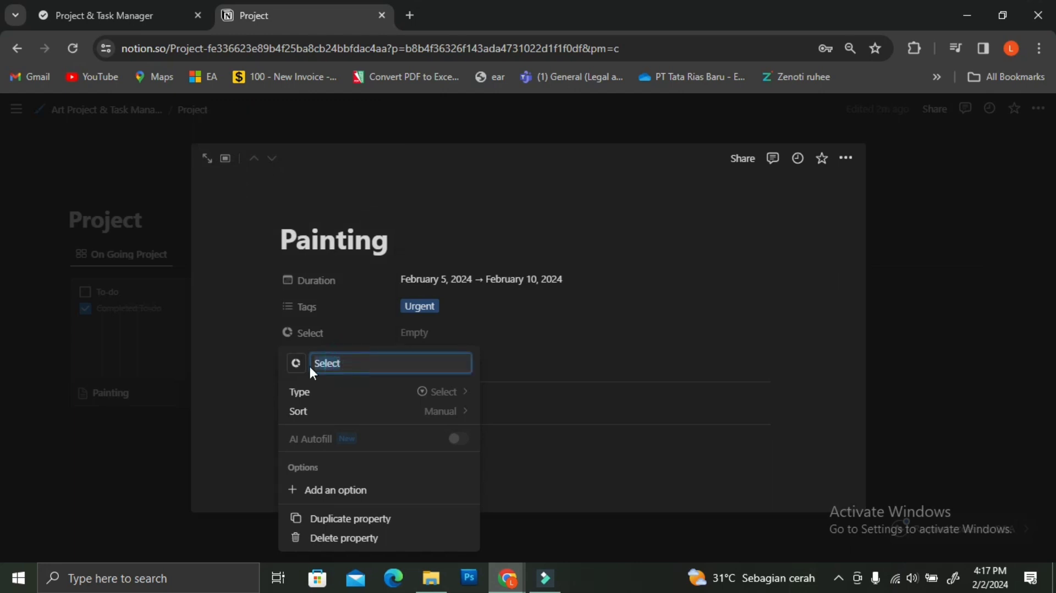
pyautogui.write('Status')
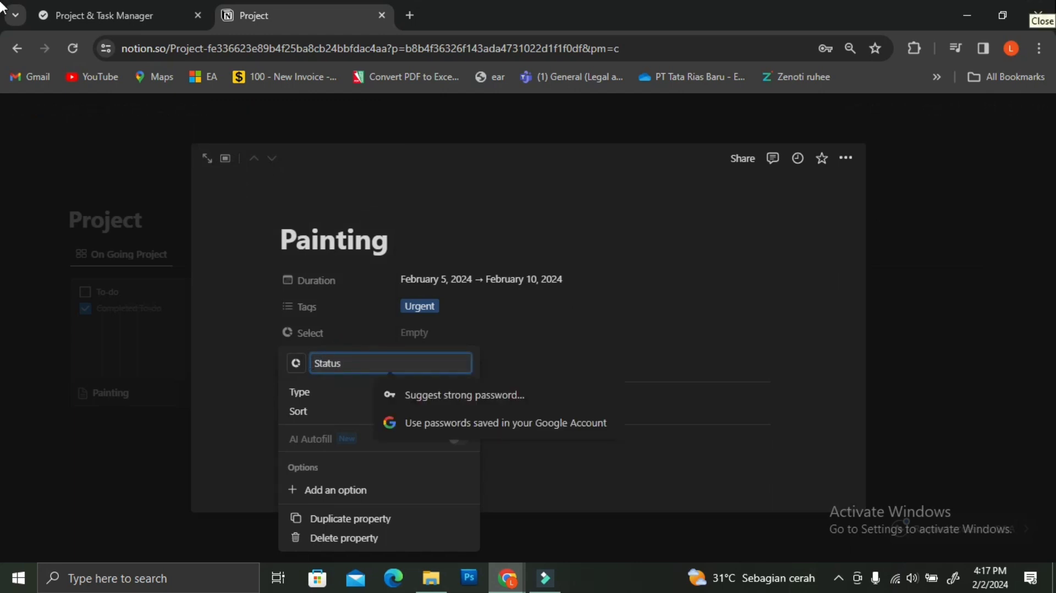
pyautogui.click(682, 329)
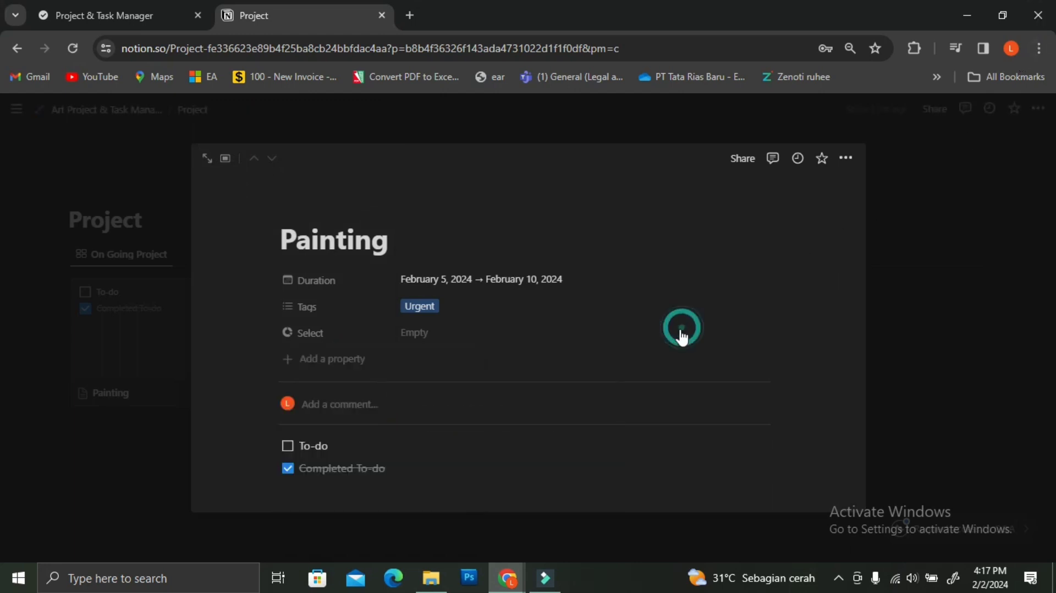
pyautogui.click(407, 333)
pyautogui.write('On going')
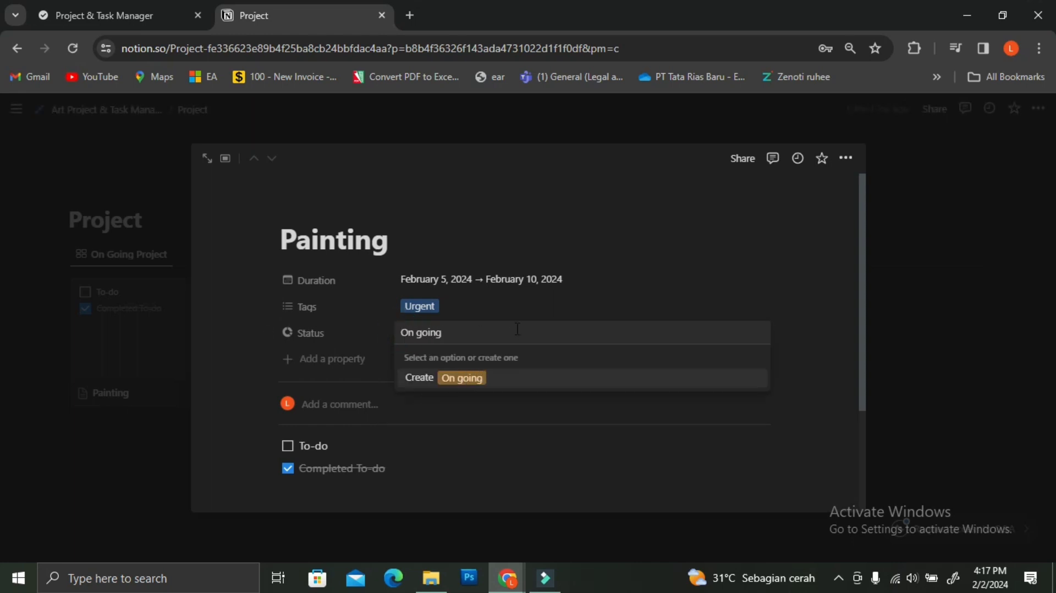
pyautogui.press('BackSpace')
pyautogui.press('BackSpace')
pyautogui.press('BackSpace')
pyautogui.press('BackSpace')
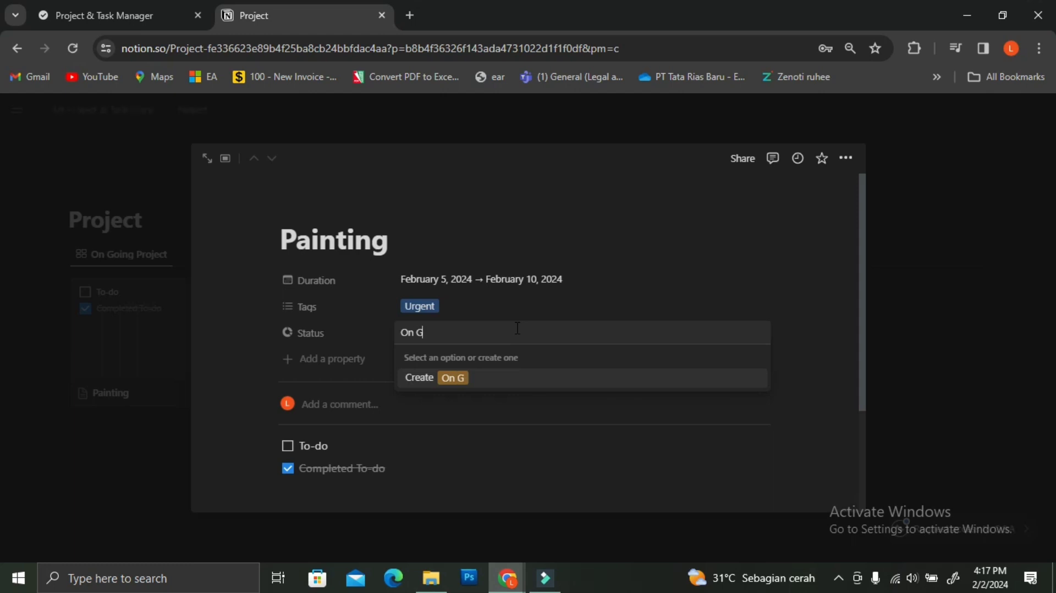
pyautogui.write('oing')
pyautogui.click(724, 294)
# Create the Status options "On Going" and "Delayed" and set the Painting page's status to On Going
pyautogui.click(432, 335)
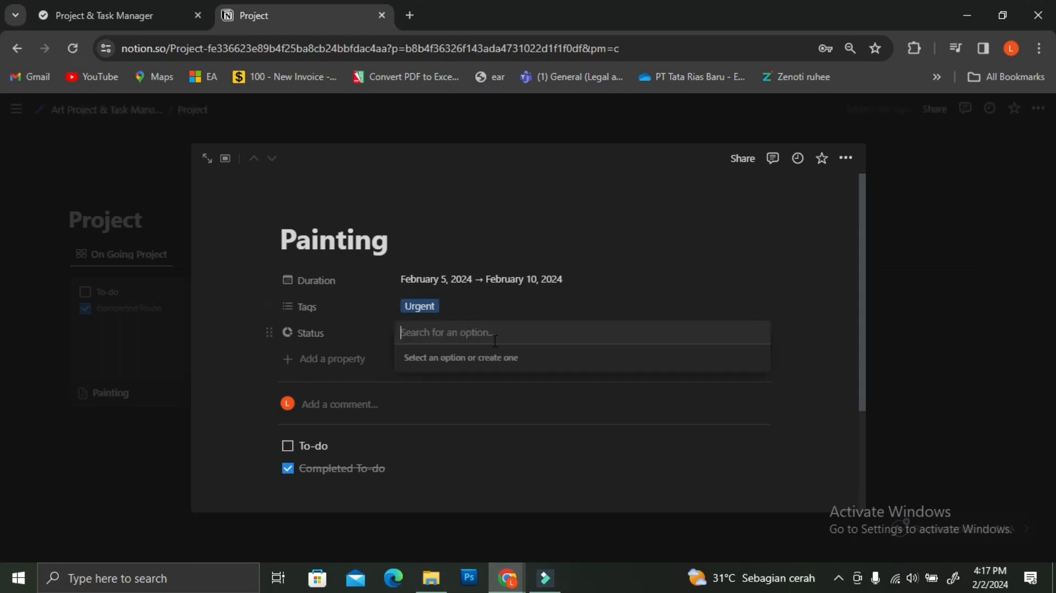
pyautogui.write('On Going')
pyautogui.press('Return')
pyautogui.write('Delayed')
pyautogui.press('Return')
pyautogui.click(448, 378)
# Delete the two sample to-do items from the body of the Painting page
pyautogui.moveTo(299, 444); pyautogui.dragTo(632, 460)
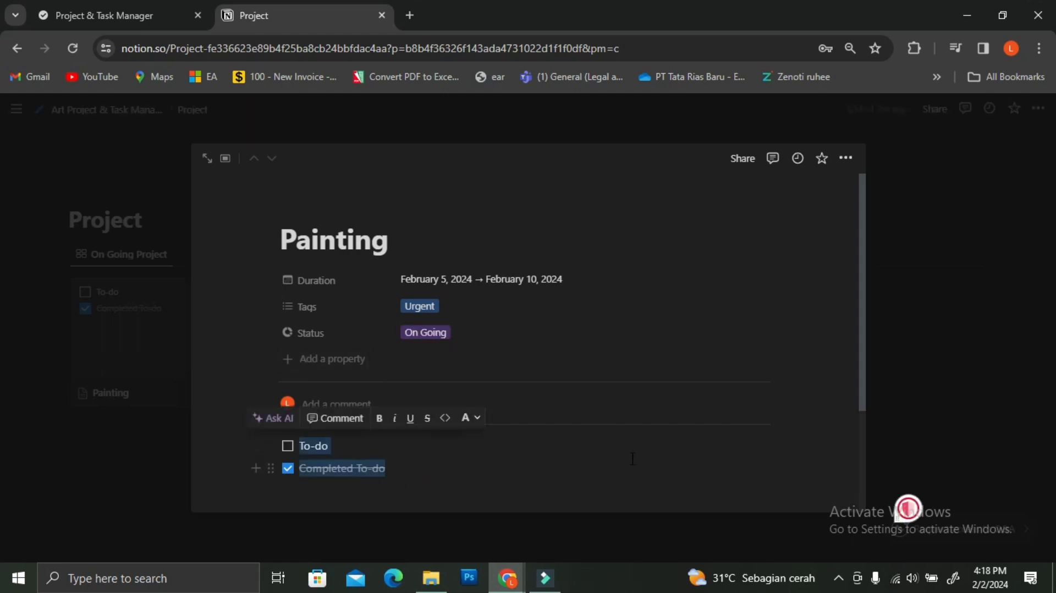
pyautogui.press('BackSpace')
pyautogui.press('BackSpace')
pyautogui.write('/hea')
pyautogui.click(407, 300)
pyautogui.hotkey('ctrl', 'z')
# Replace the sample to-dos in the Painting page with a Heading 3 reading "Preparation" and insert a divider beneath it
pyautogui.click(355, 450)
pyautogui.press('BackSpace')
pyautogui.press('BackSpace')
pyautogui.press('BackSpace')
pyautogui.press('BackSpace')
pyautogui.write('/hea')
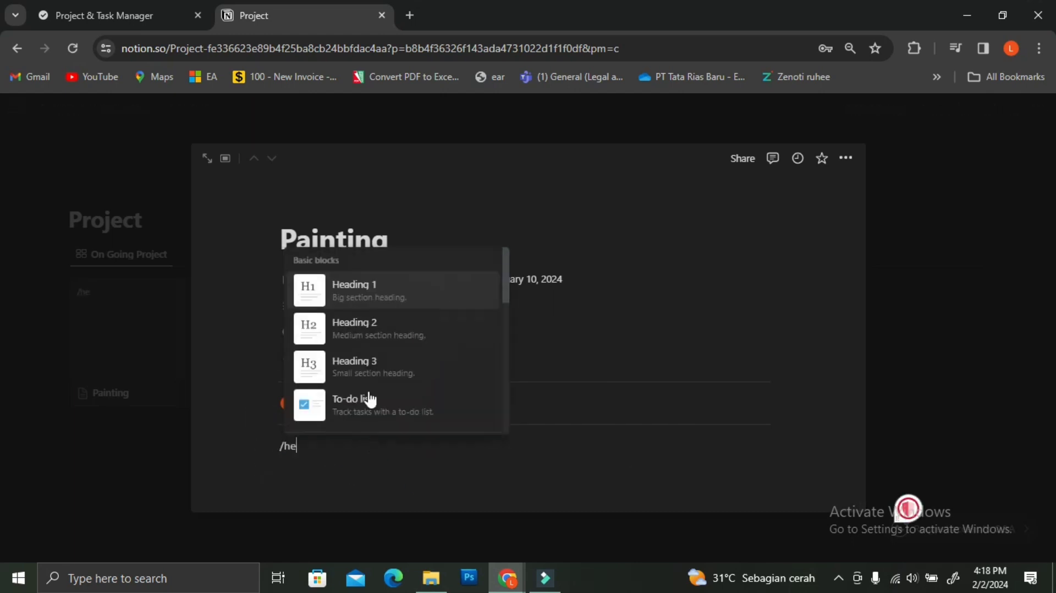
pyautogui.click(367, 368)
pyautogui.write('Preparation')
pyautogui.press('Return')
pyautogui.scroll(-1, 366, 398)
pyautogui.write('/div')
pyautogui.click(374, 255)
# Insert a board view with a new database titled "To-do List" below the divider and hide the database title
pyautogui.write('/board')
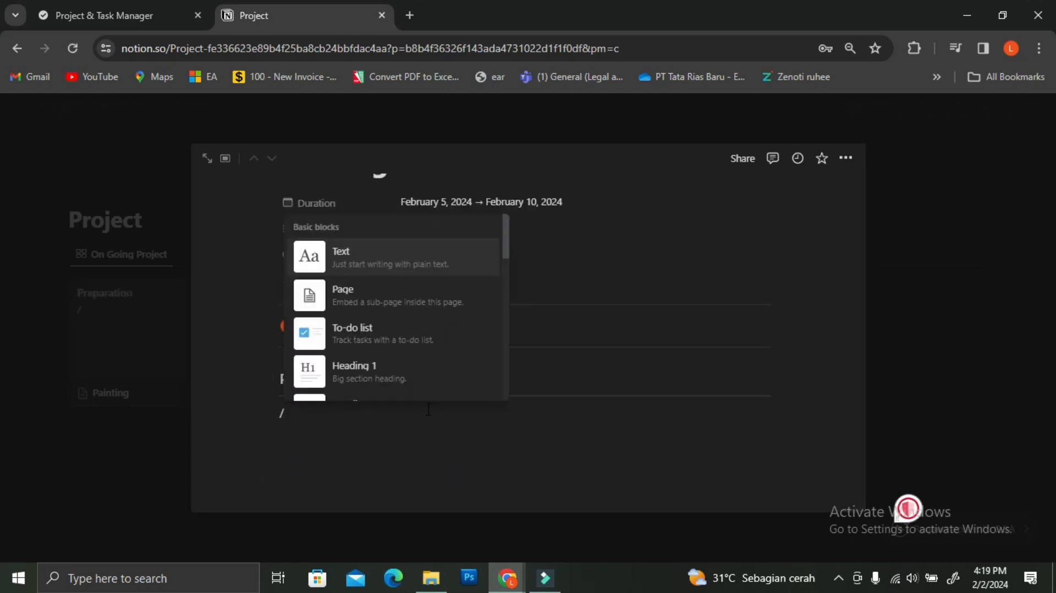
pyautogui.click(407, 257)
pyautogui.click(630, 495)
pyautogui.write('To-do List')
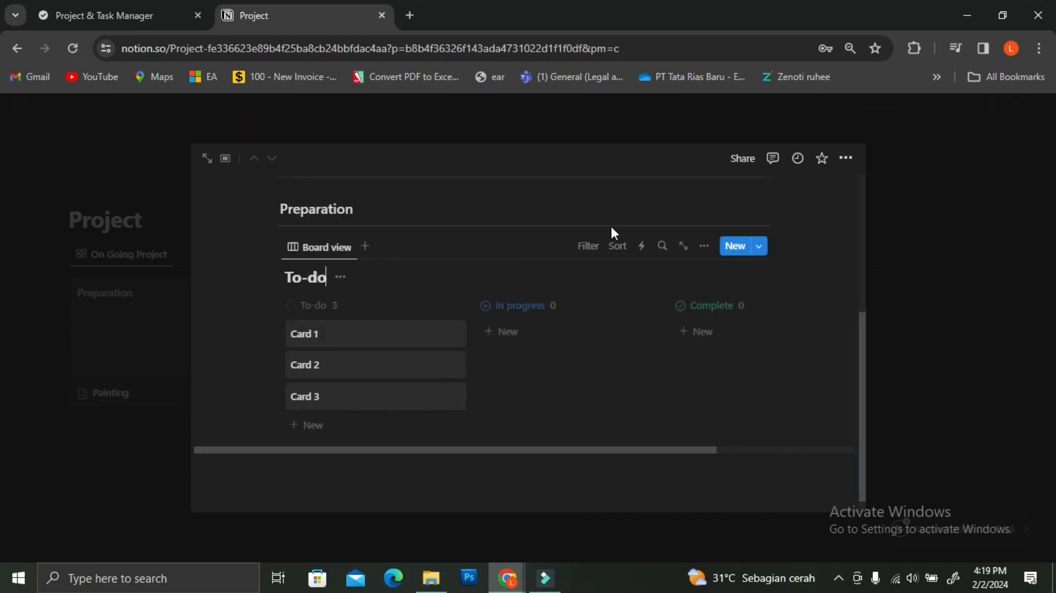
pyautogui.click(369, 276)
pyautogui.click(361, 352)
# Rename the board's Card 1 as "Buy Supplies" and Card 2 as "Curate Ideas"
pyautogui.click(428, 312)
pyautogui.moveTo(380, 305); pyautogui.dragTo(306, 304)
pyautogui.write('Buy Supplies')
pyautogui.press('Return')
pyautogui.scroll(1, 721, 306)
pyautogui.click(429, 430)
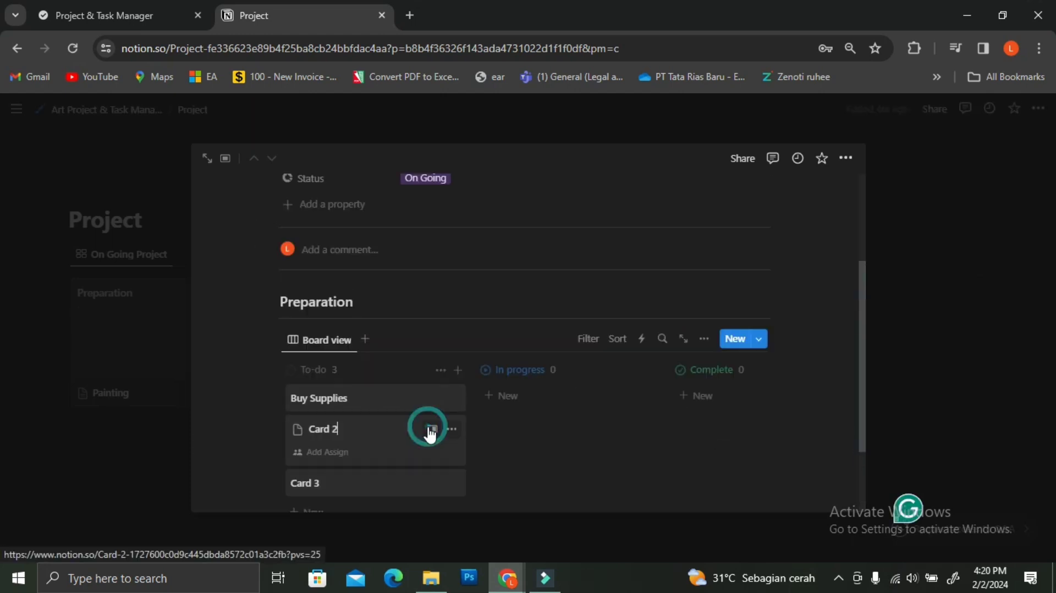
pyautogui.tripleClick(377, 427)
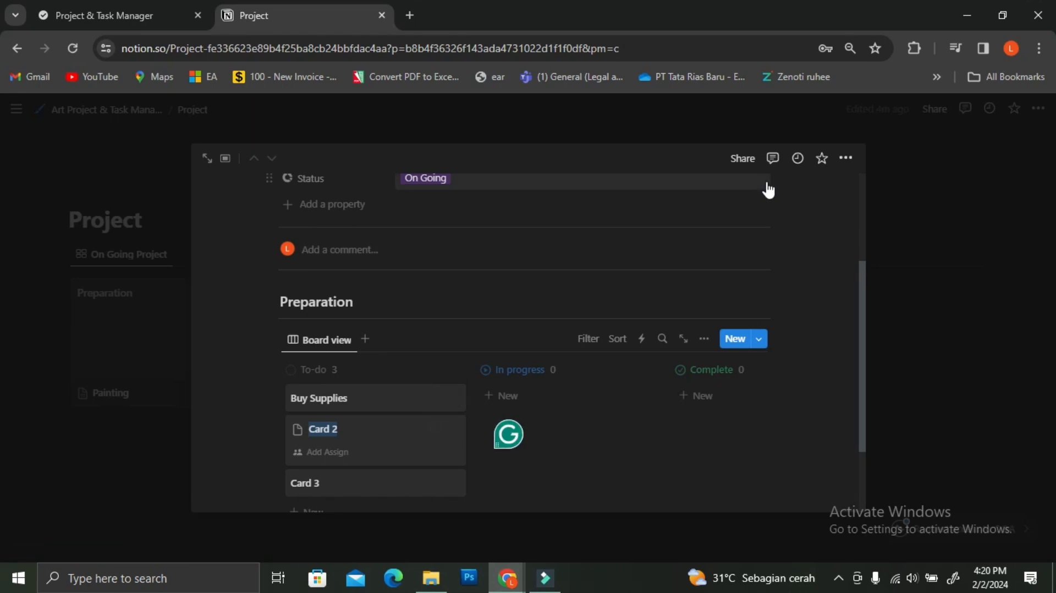
pyautogui.write('Curate')
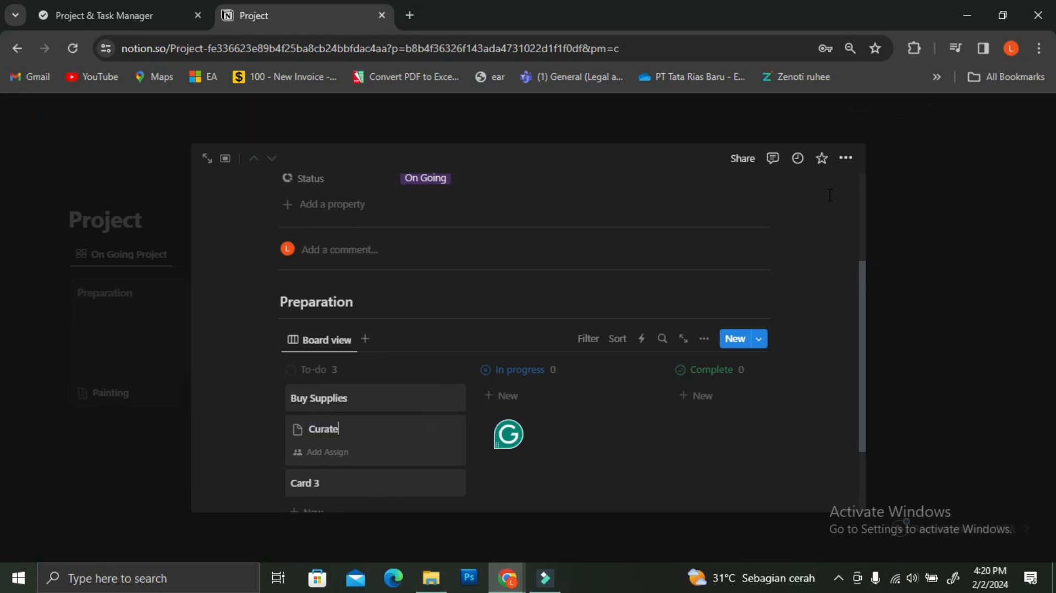
pyautogui.write(' Ideas')
pyautogui.click(489, 296)
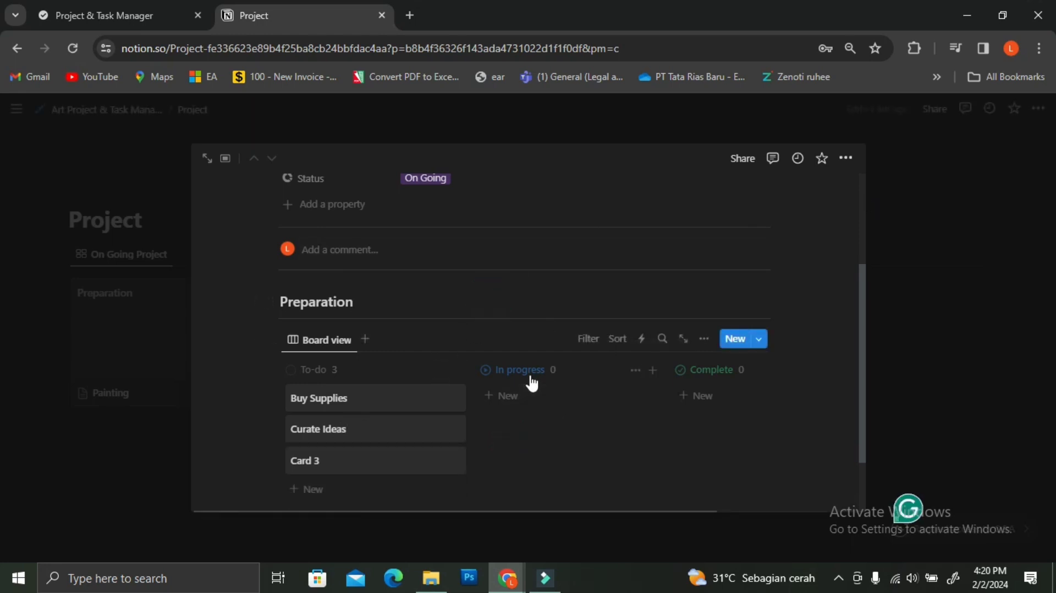
# Move the Buy Supplies card to In progress and the Curate Ideas card to Complete
pyautogui.moveTo(366, 397); pyautogui.dragTo(539, 398)
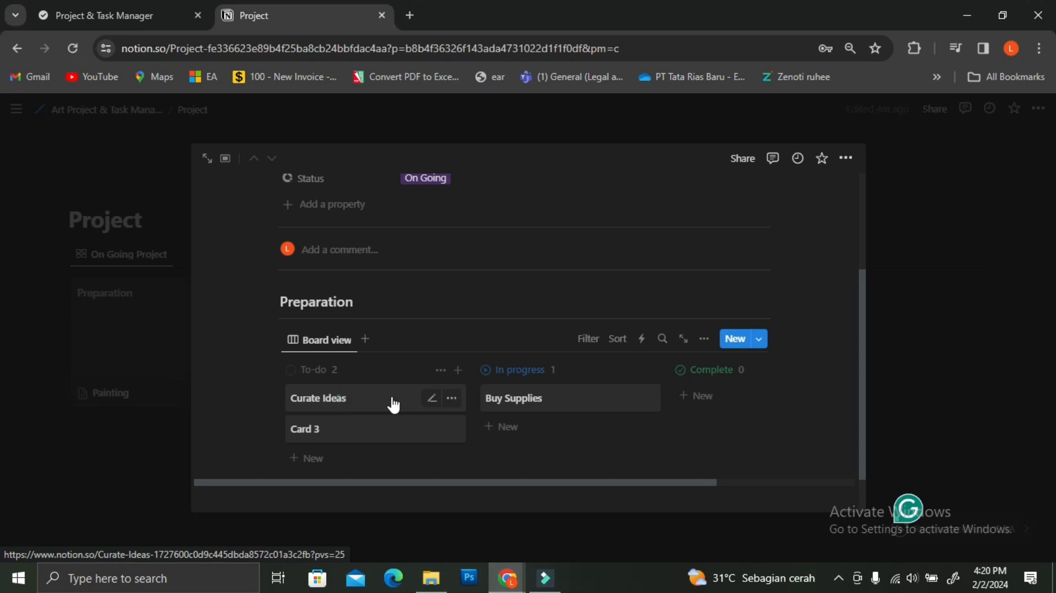
pyautogui.moveTo(394, 405); pyautogui.dragTo(724, 397)
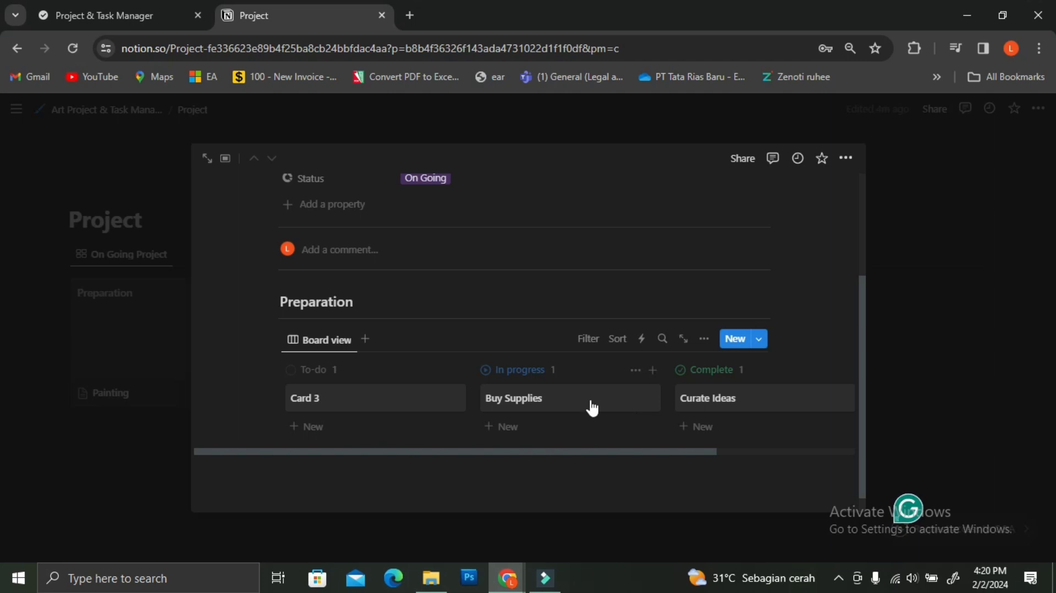
# Change the "Preparation" heading above the board to "Tasks"
pyautogui.click(307, 305)
pyautogui.moveTo(360, 302); pyautogui.dragTo(271, 302)
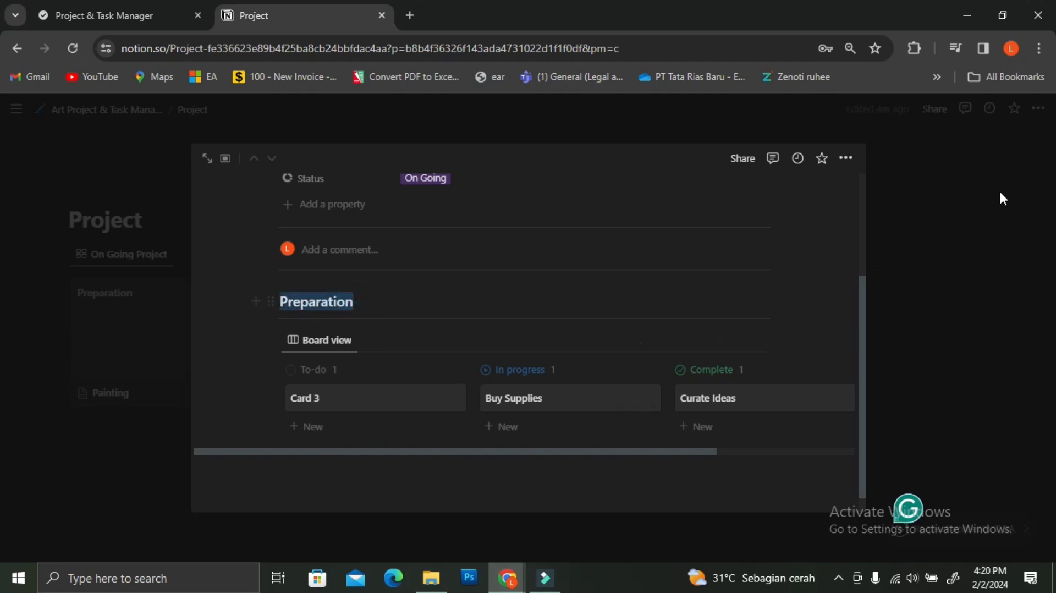
pyautogui.write('Tasks')
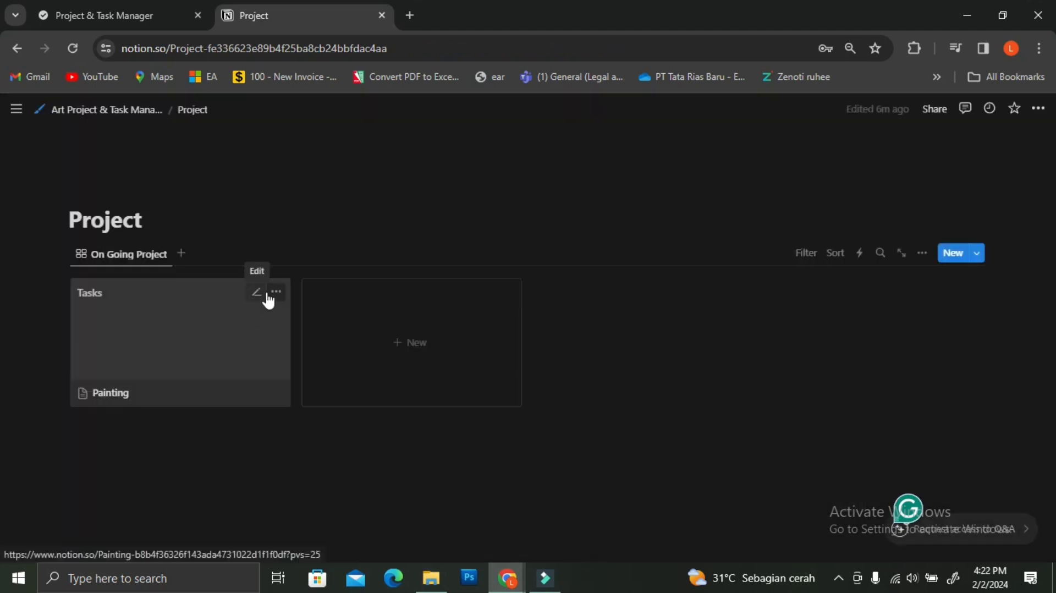
pyautogui.click(259, 293)
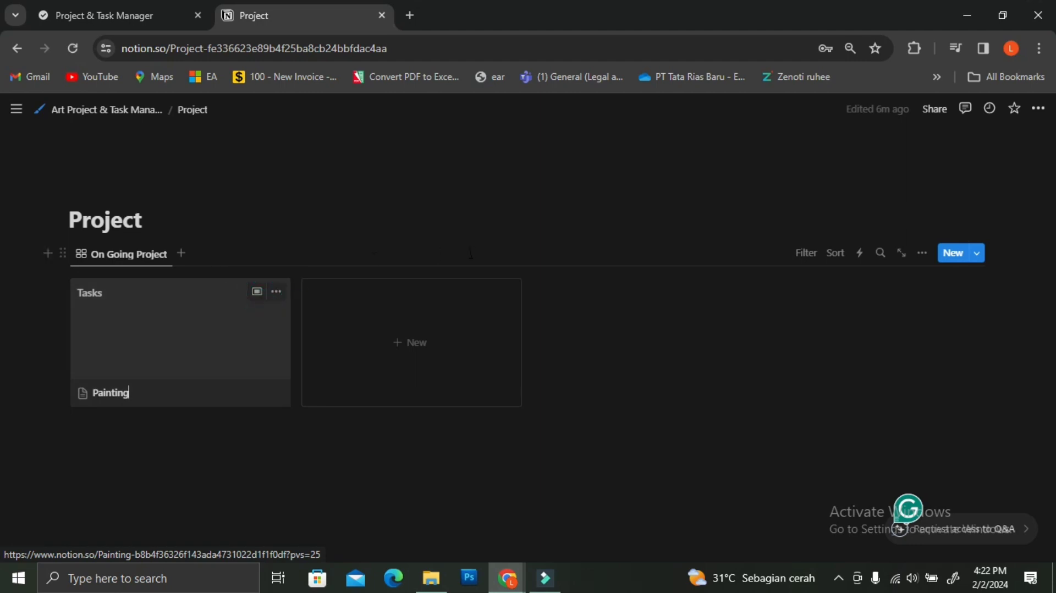
pyautogui.click(276, 294)
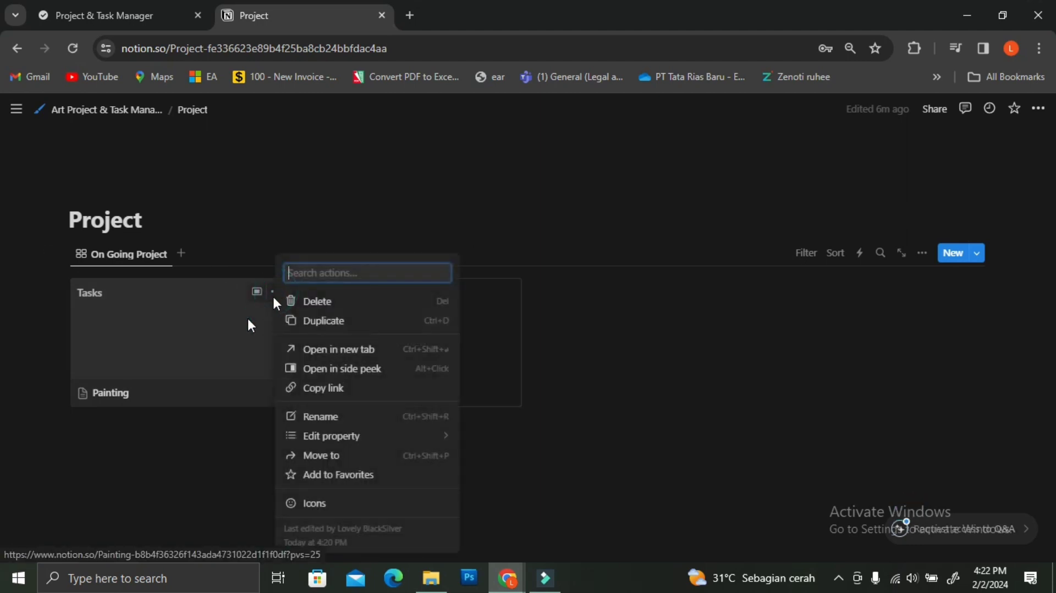
pyautogui.click(250, 325)
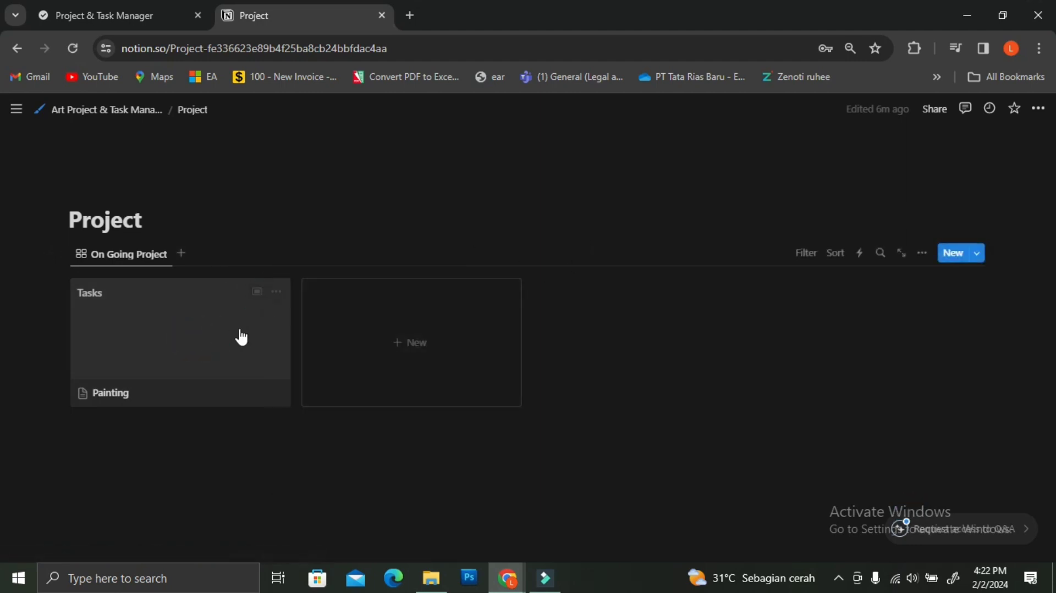
# Give the Painting page a paintbrush cover photo from an Unsplash search for "painting" and return to the gallery
pyautogui.click(254, 293)
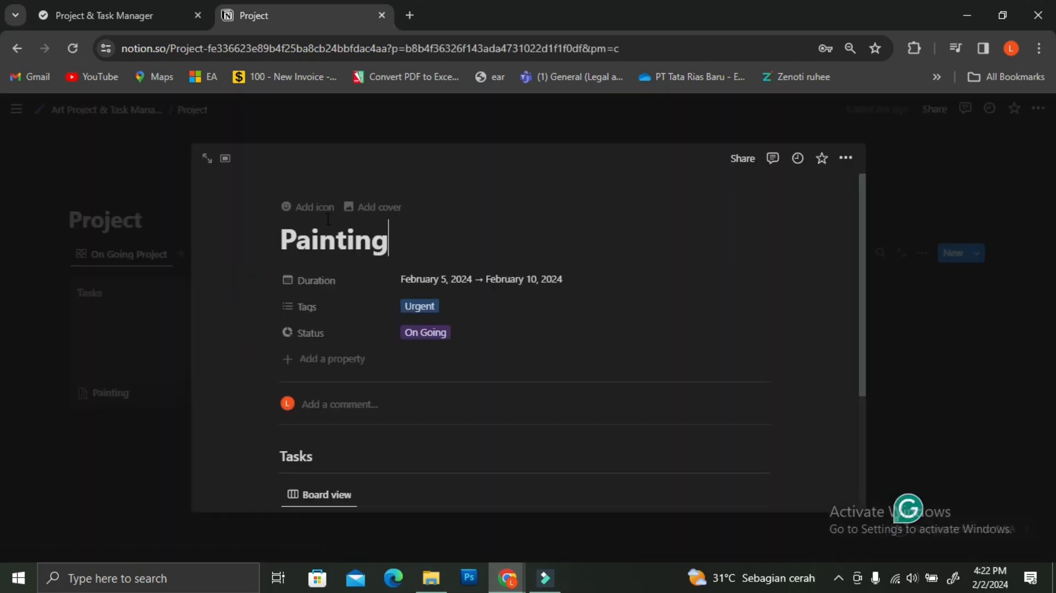
pyautogui.click(365, 208)
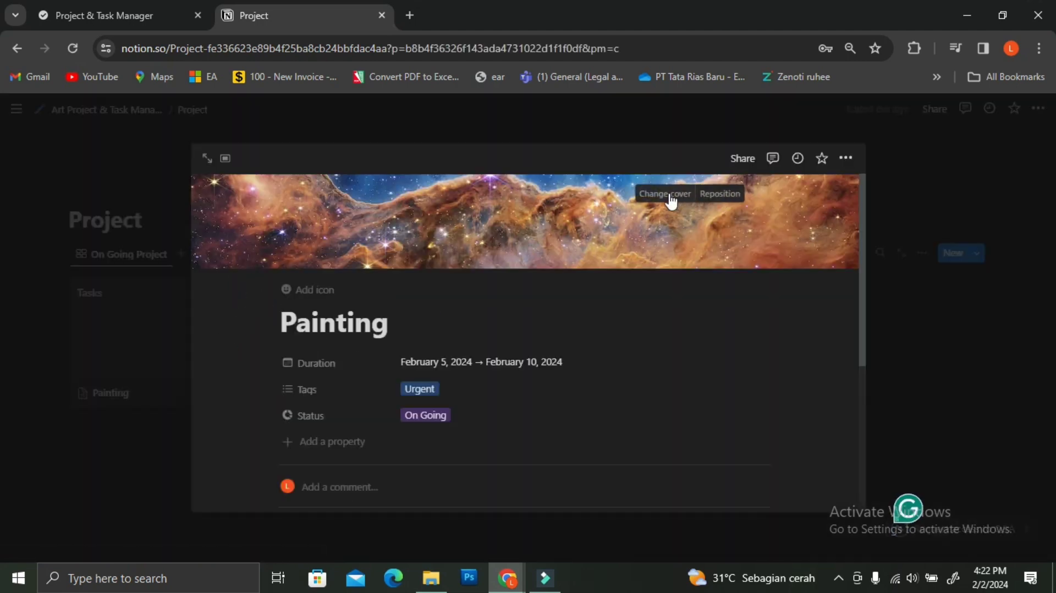
pyautogui.click(668, 196)
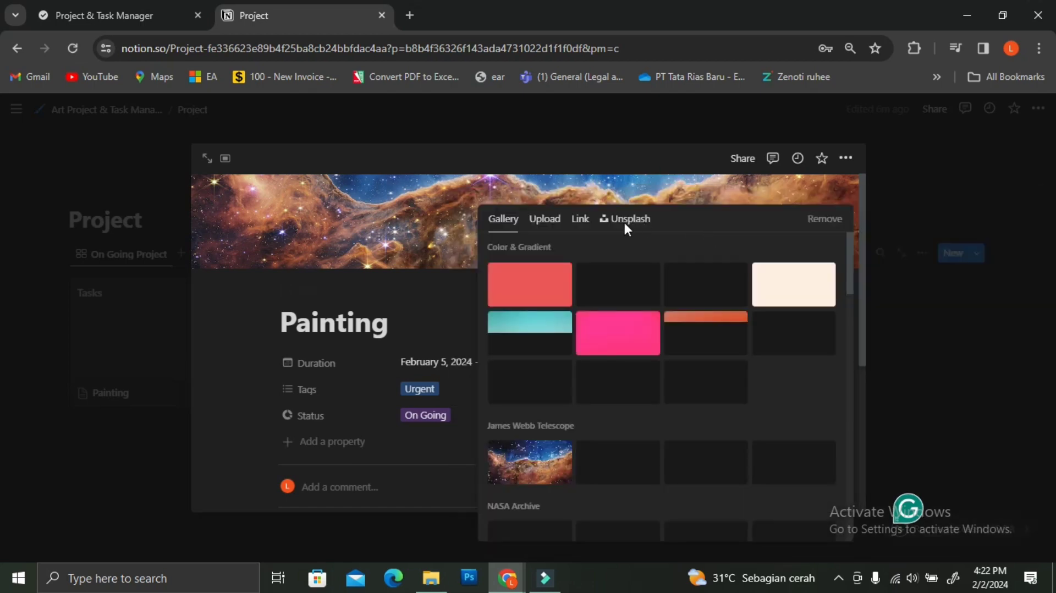
pyautogui.click(625, 220)
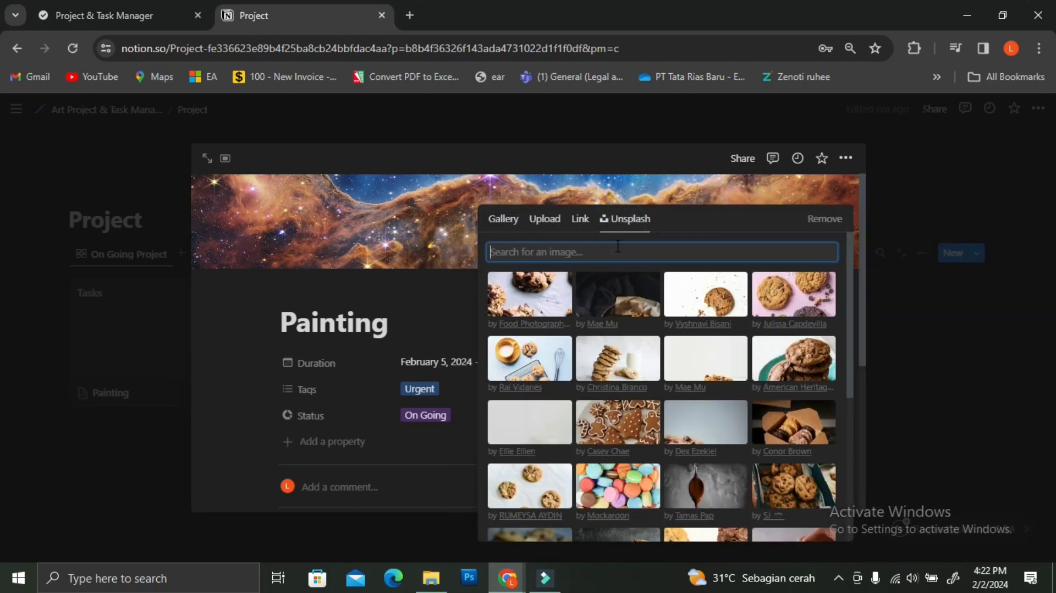
pyautogui.write('painting')
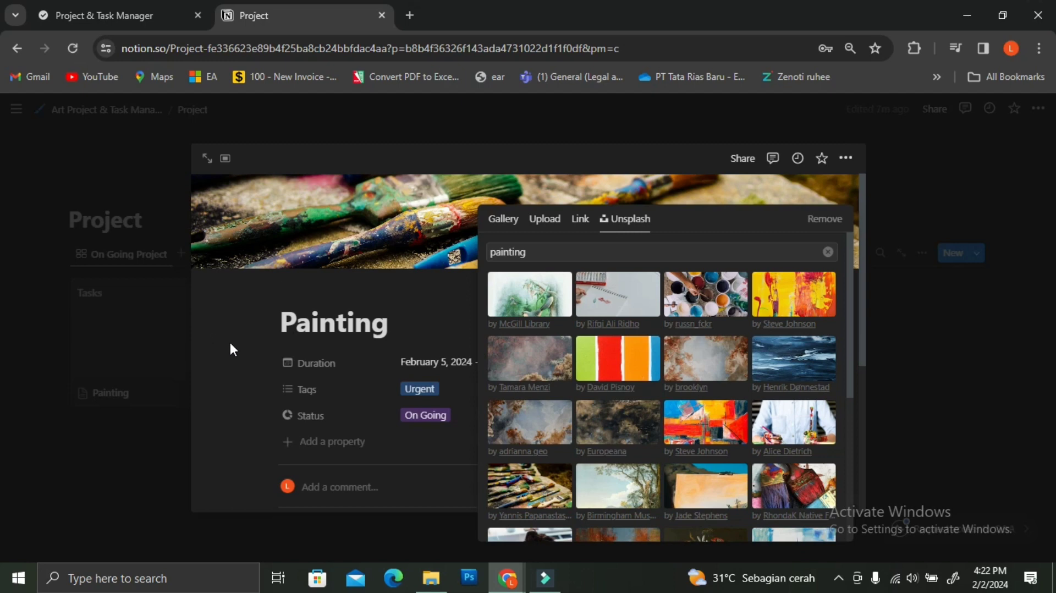
pyautogui.click(230, 344)
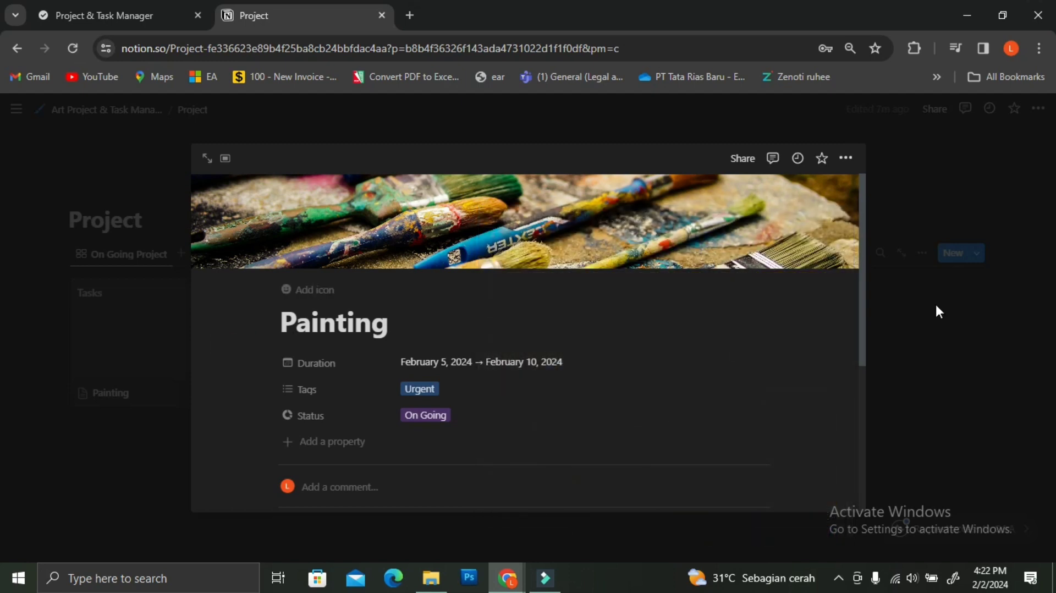
pyautogui.click(904, 338)
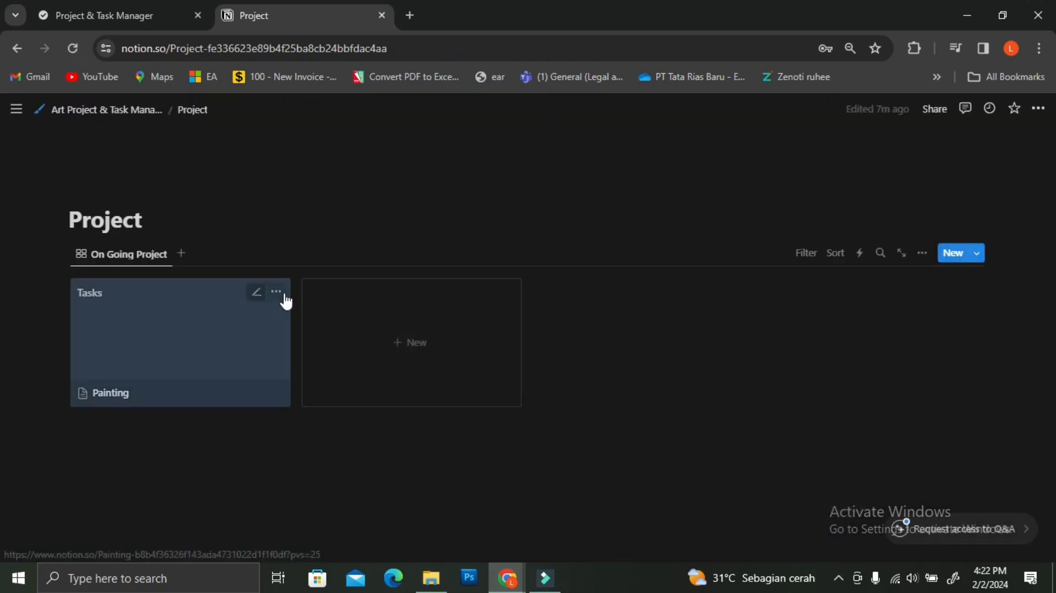
# Set the On Going Project gallery's card preview to Page cover
pyautogui.click(923, 253)
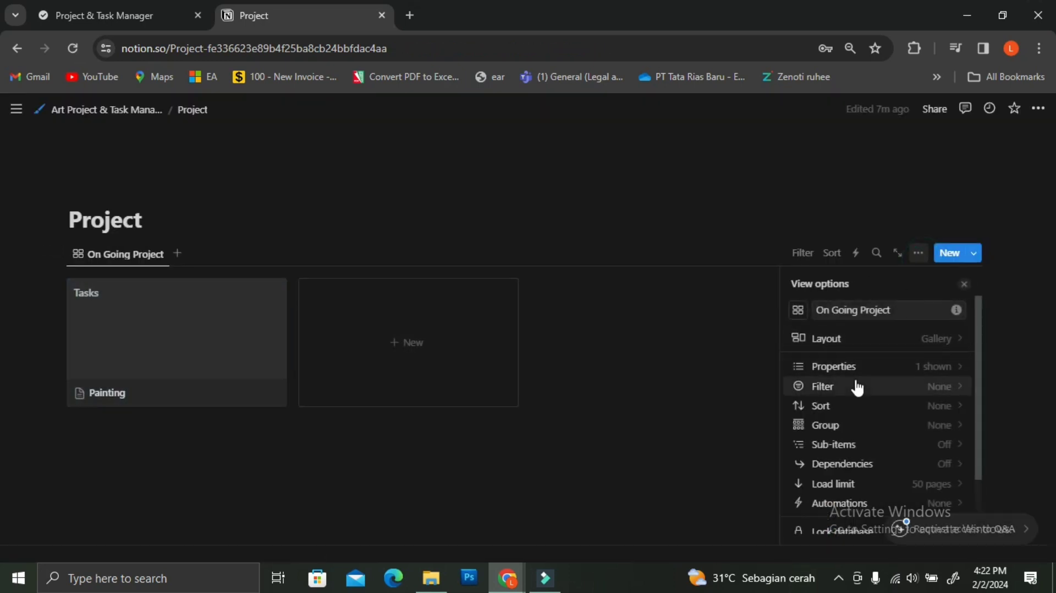
pyautogui.click(867, 352)
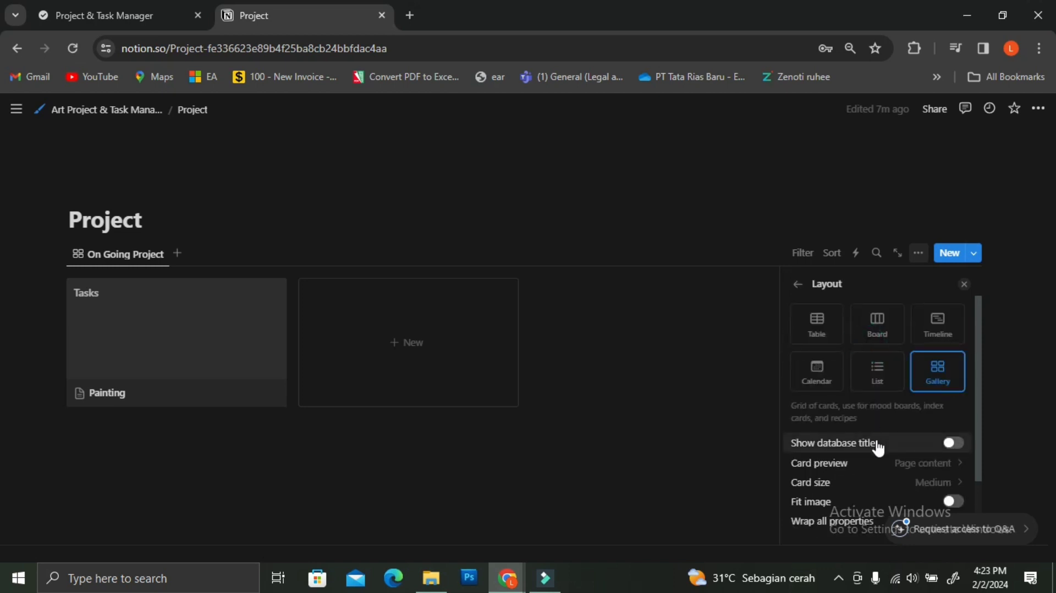
pyautogui.click(893, 468)
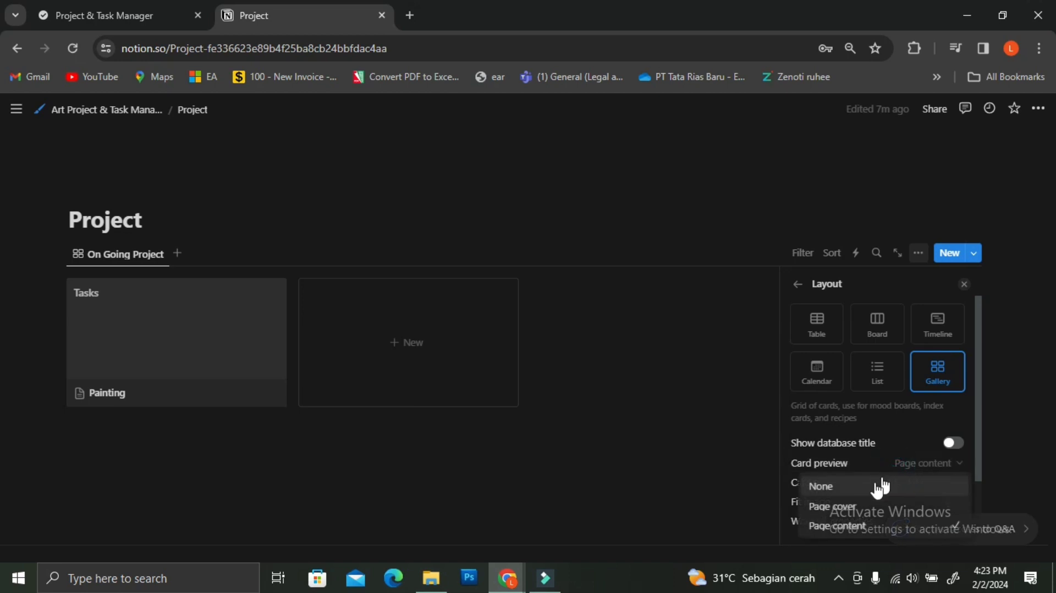
pyautogui.click(823, 504)
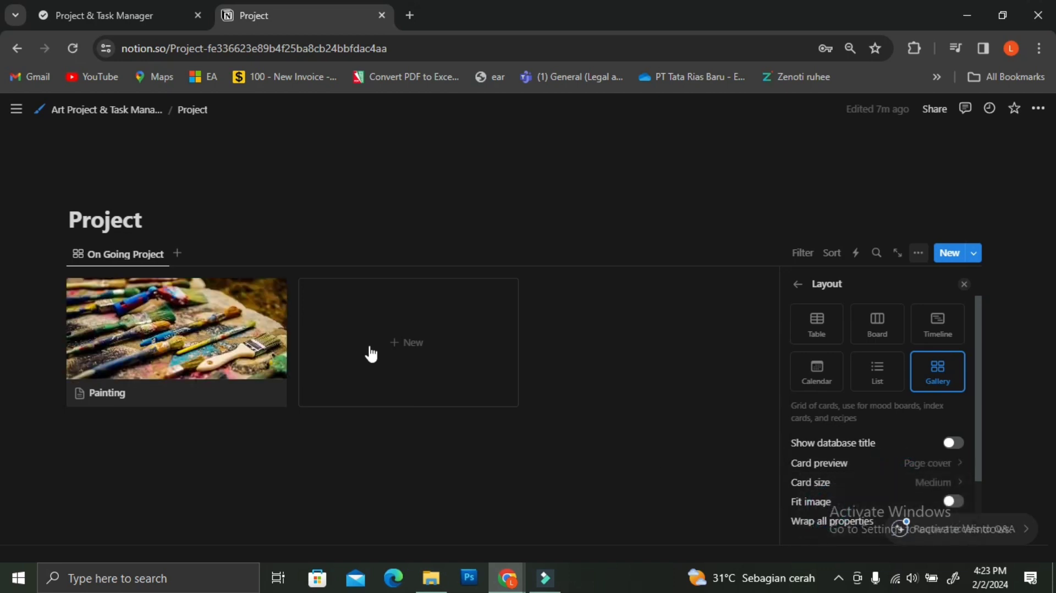
pyautogui.click(645, 361)
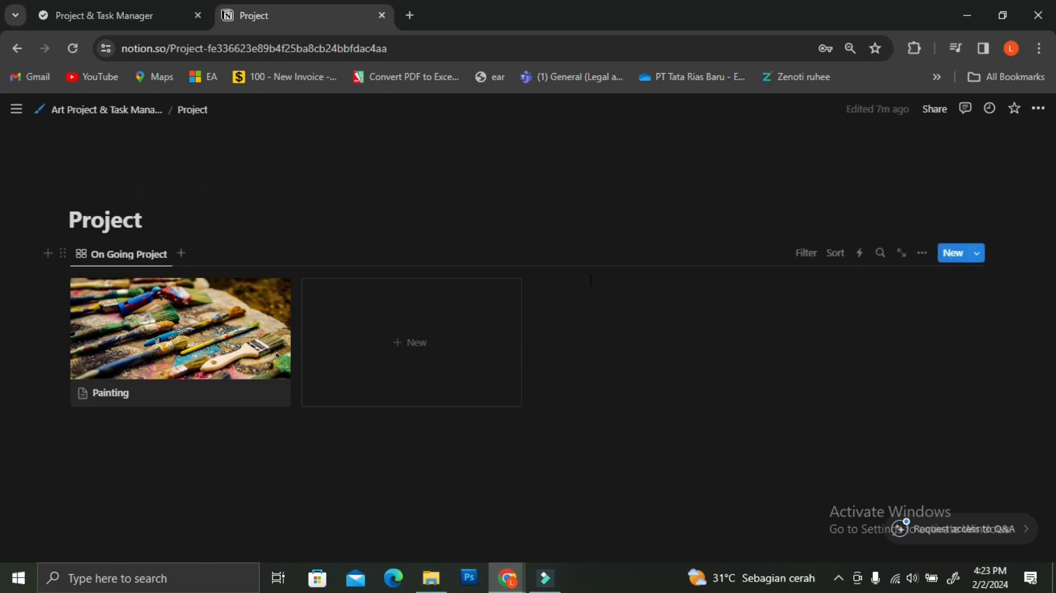
# Create a "Tasks" sub-page under Project on the Art Project & Task Manager page and insert a divider in it
pyautogui.click(137, 109)
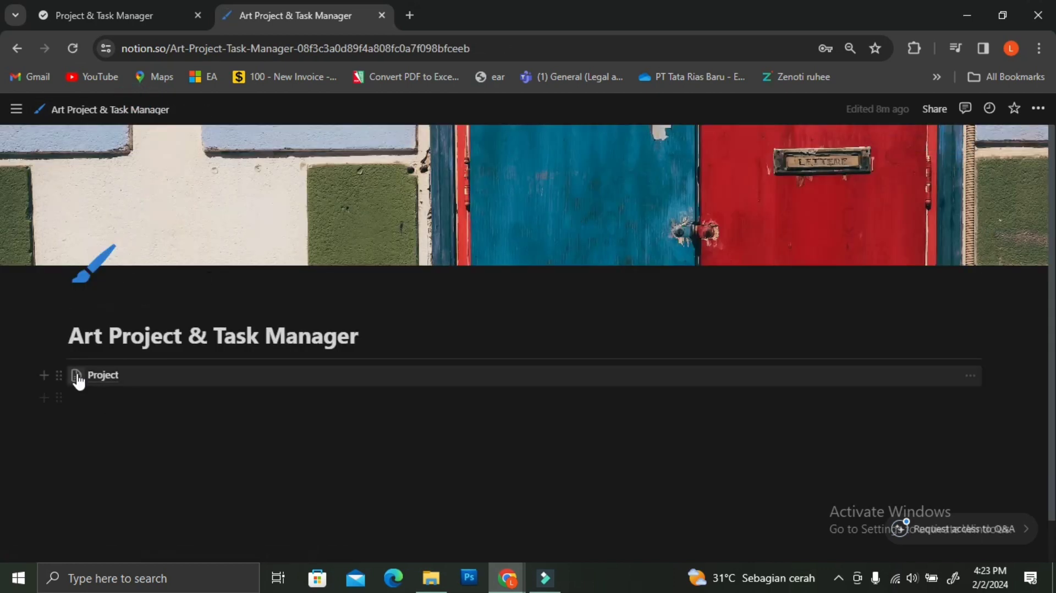
pyautogui.click(422, 400)
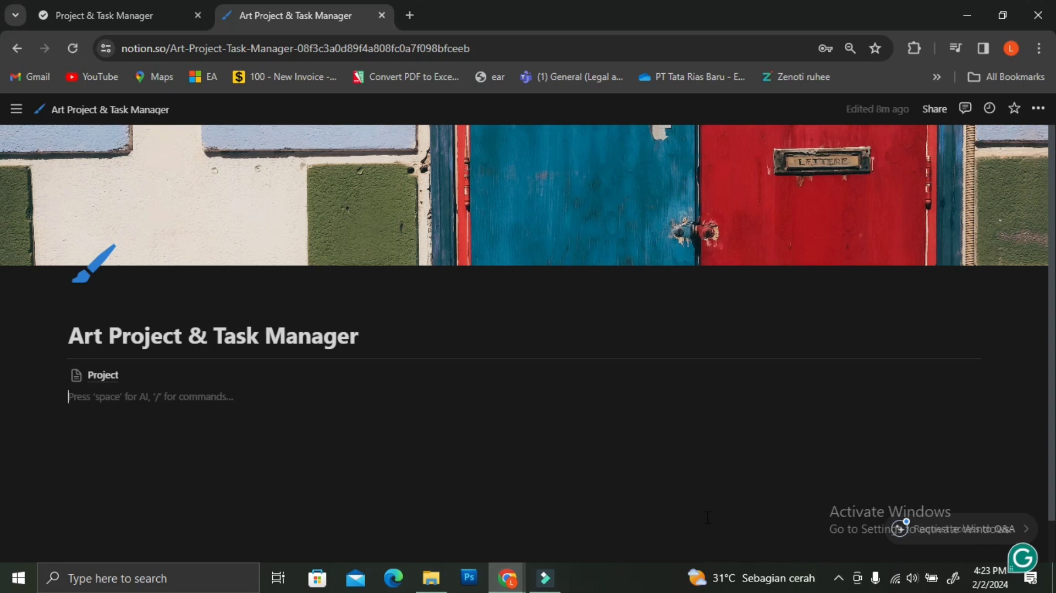
pyautogui.write('/')
pyautogui.click(131, 281)
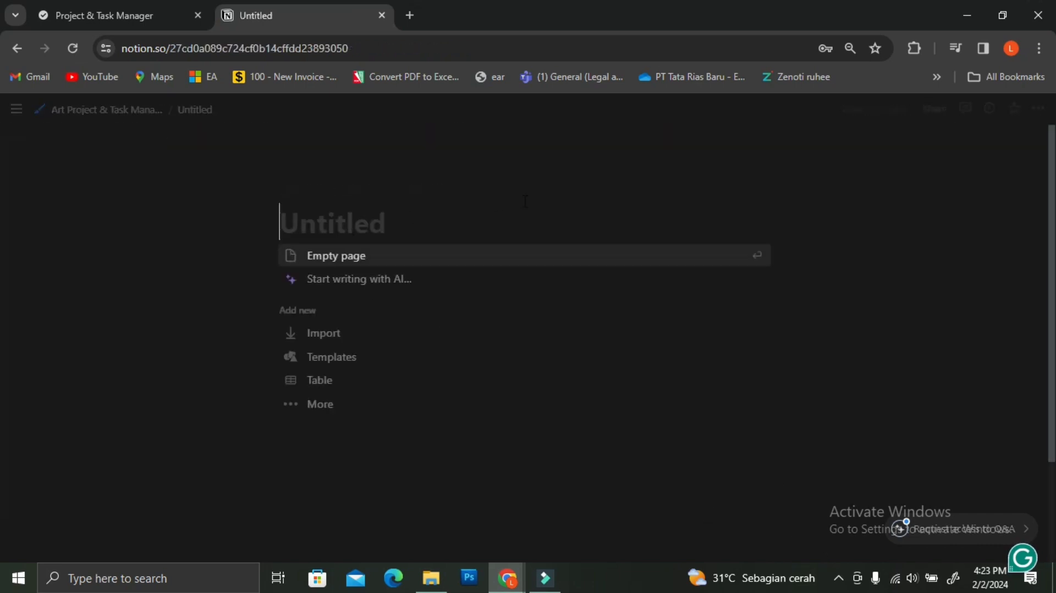
pyautogui.write('Tasks')
pyautogui.click(591, 264)
pyautogui.write('/di')
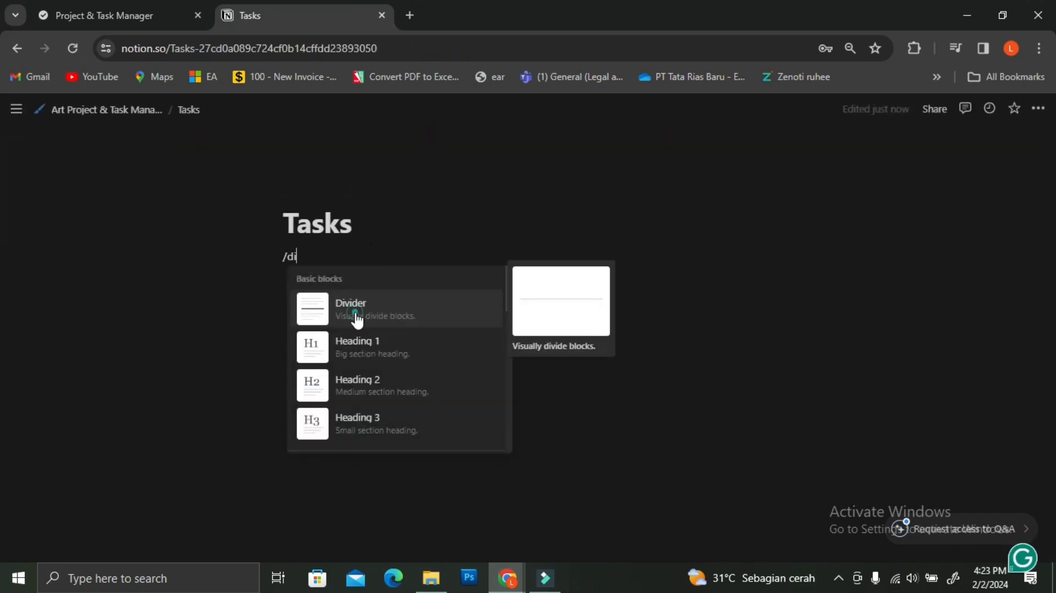
pyautogui.click(353, 311)
# Insert a table view linked to the existing To-do List database below the divider on the Tasks page
pyautogui.write('/tab')
pyautogui.click(385, 389)
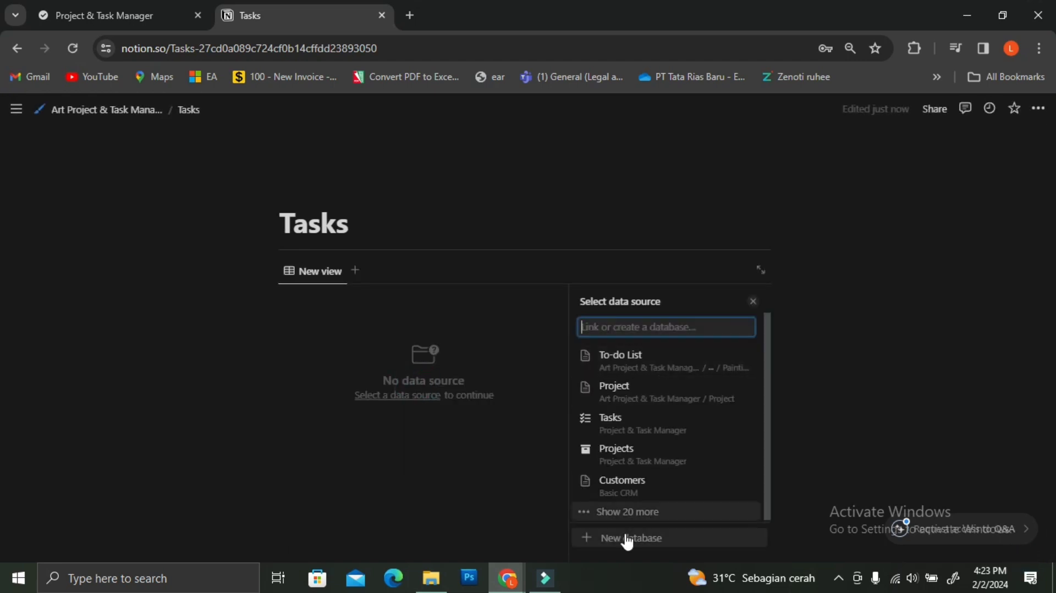
pyautogui.click(637, 362)
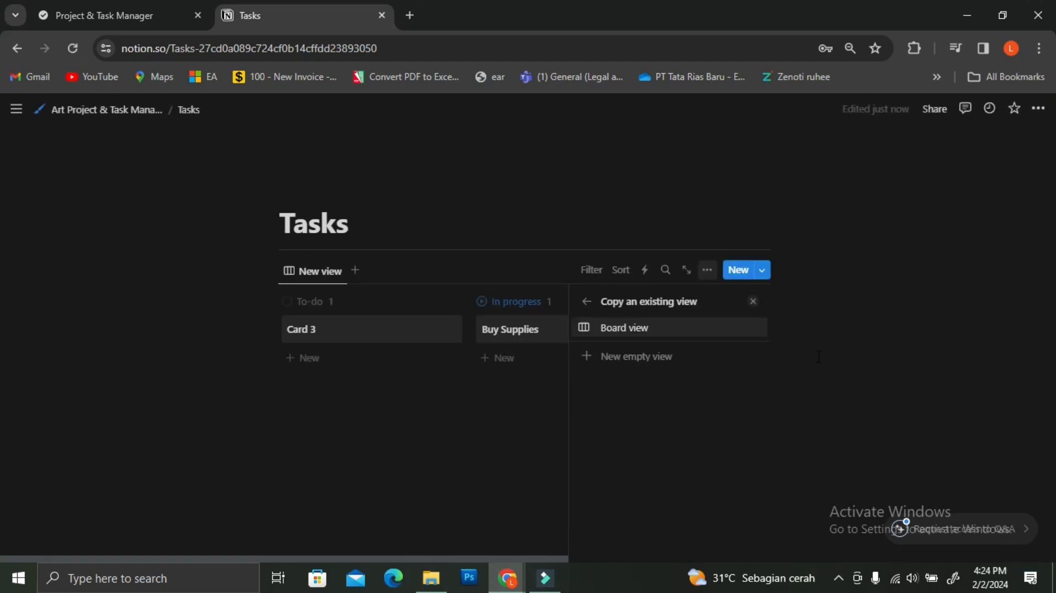
pyautogui.click(586, 302)
pyautogui.click(529, 417)
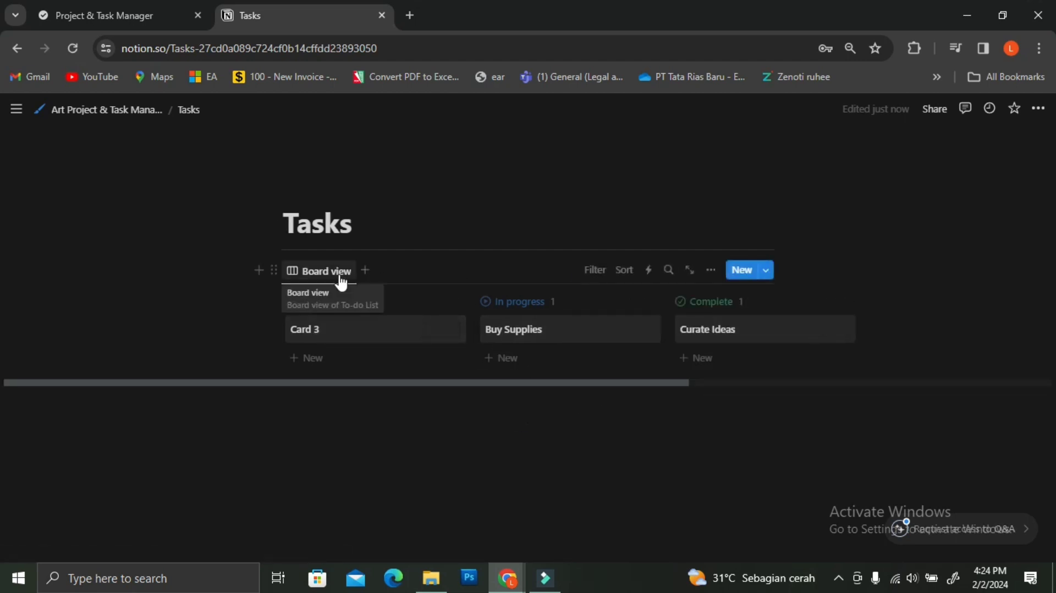
pyautogui.click(711, 271)
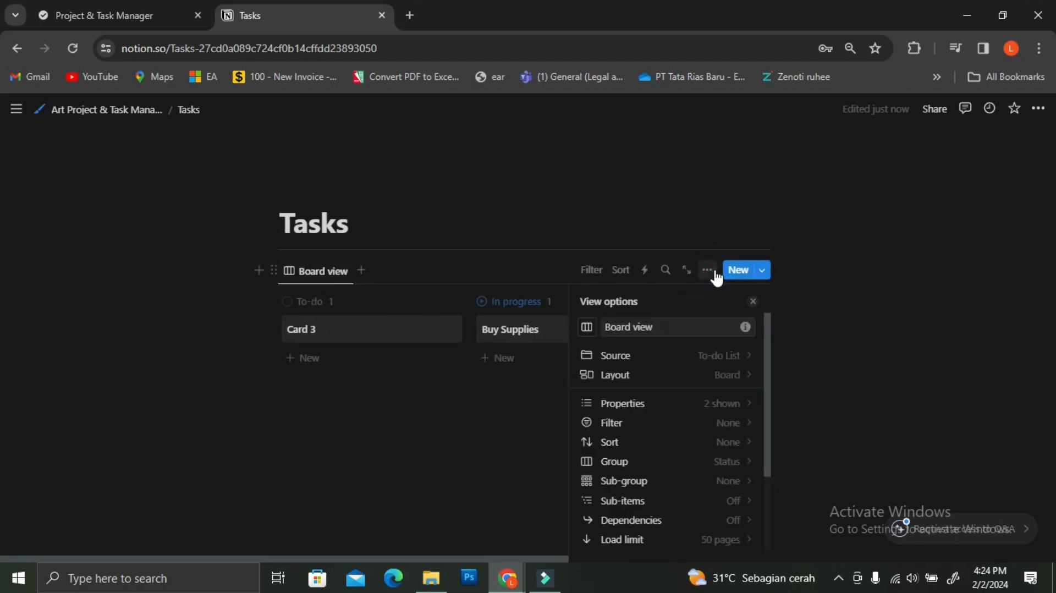
pyautogui.click(714, 273)
pyautogui.click(875, 341)
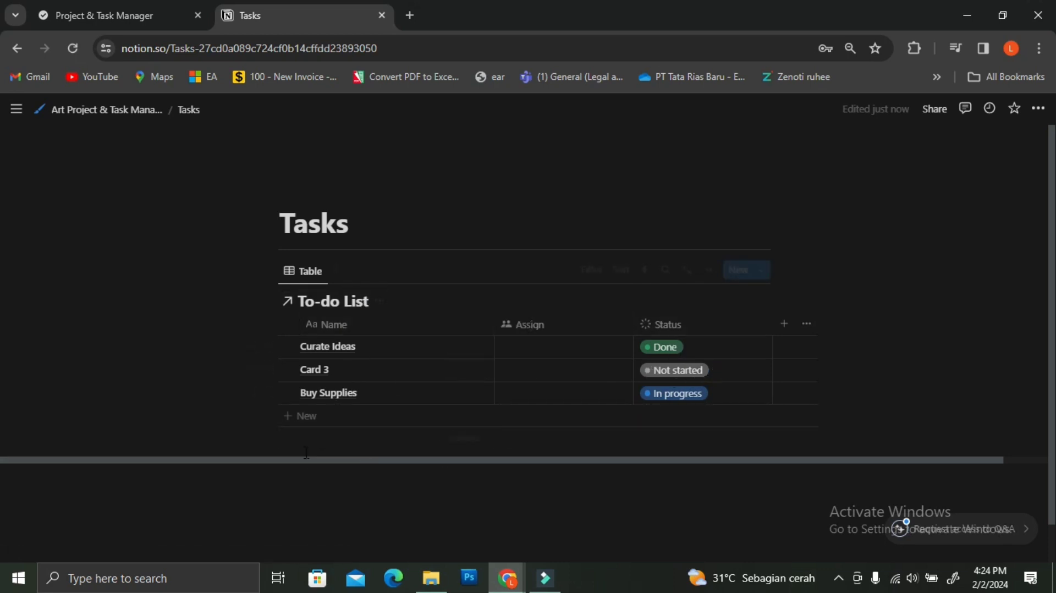
# Rename the "Card 3" entry in the To-do List table to "Find new client"
pyautogui.moveTo(281, 460)
pyautogui.mouseDown()
pyautogui.moveTo(432, 468)
pyautogui.moveTo(283, 463)
pyautogui.mouseUp()
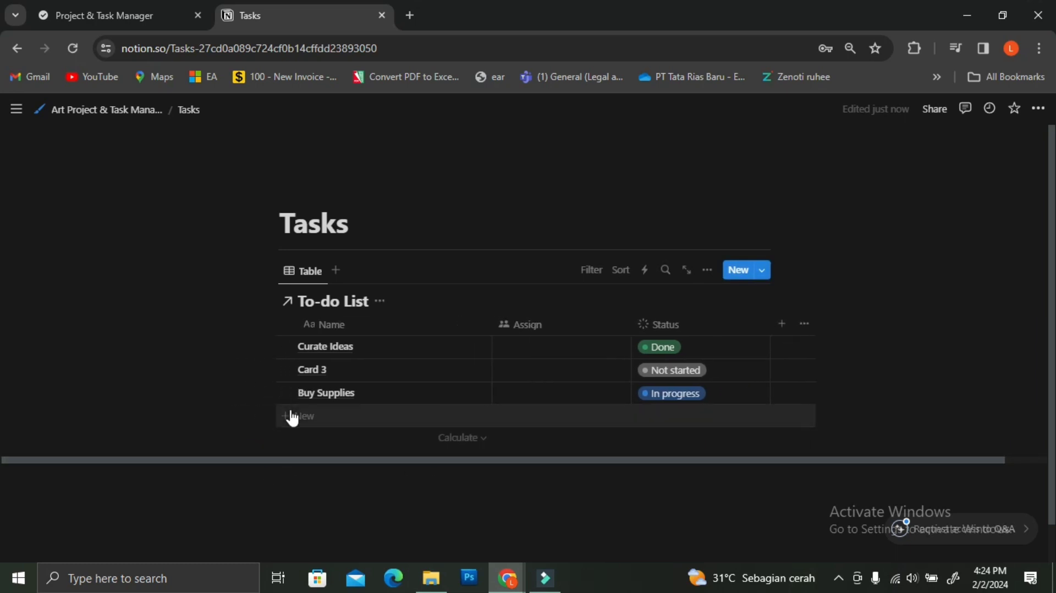
pyautogui.click(321, 371)
pyautogui.moveTo(336, 366); pyautogui.dragTo(284, 365)
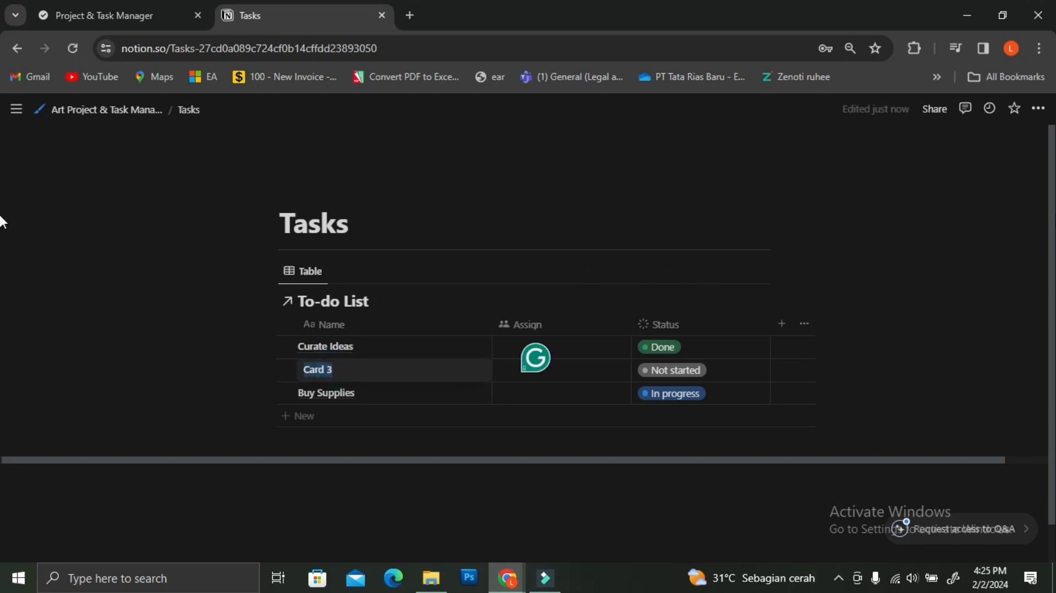
pyautogui.write('Find')
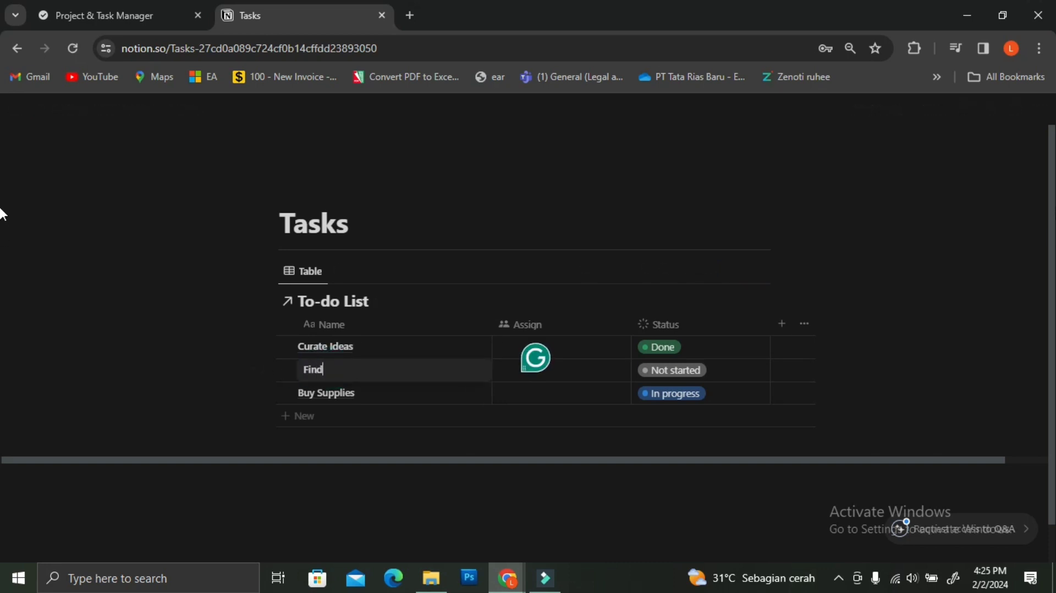
pyautogui.write(' new client')
pyautogui.press('Escape')
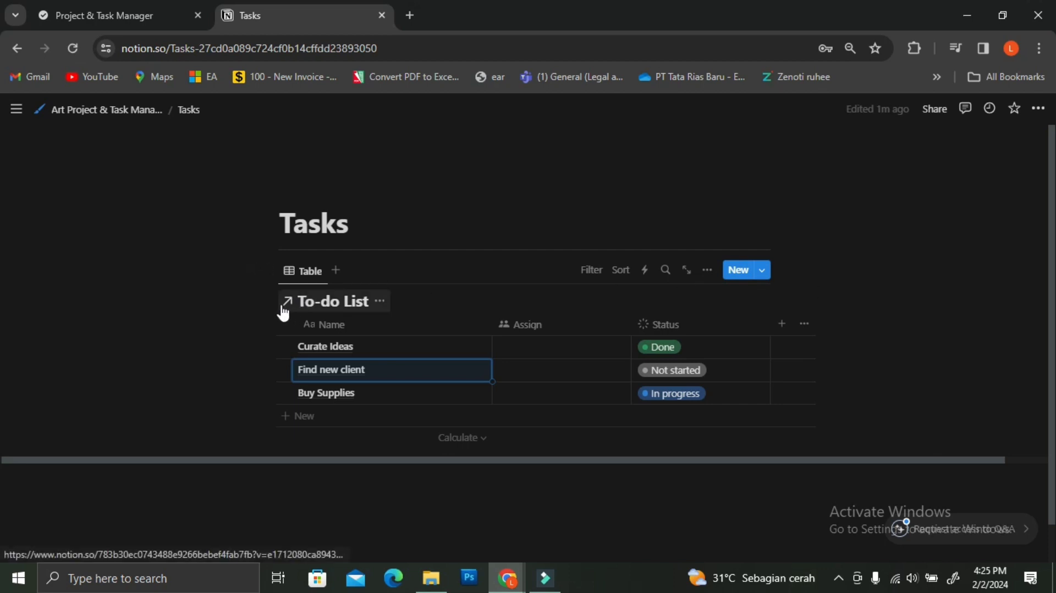
# View the source database of the linked To-do List and return to the Tasks page
pyautogui.click(379, 300)
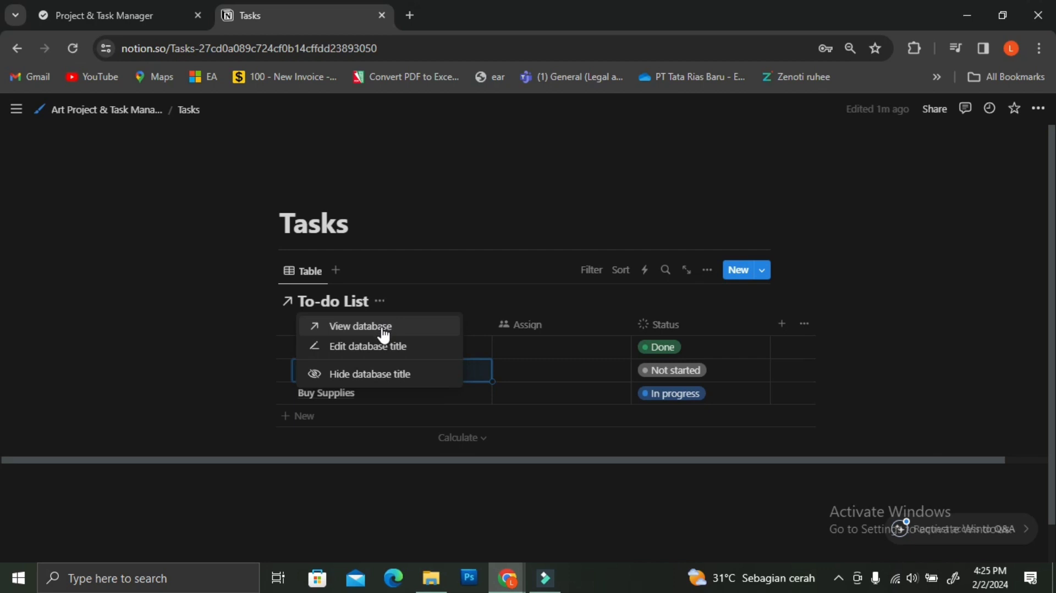
pyautogui.click(839, 280)
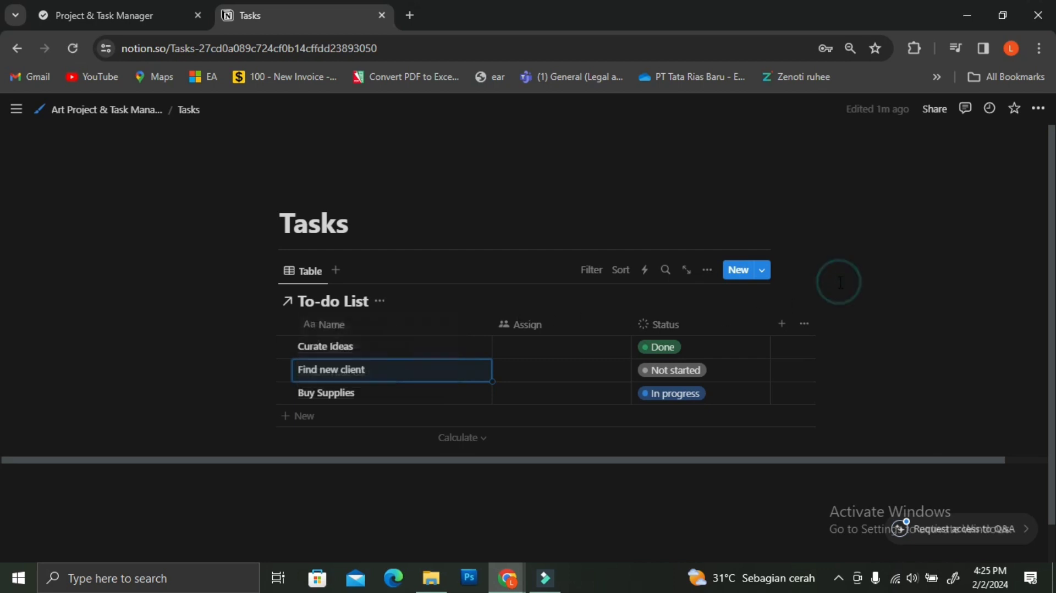
pyautogui.click(380, 304)
pyautogui.click(382, 329)
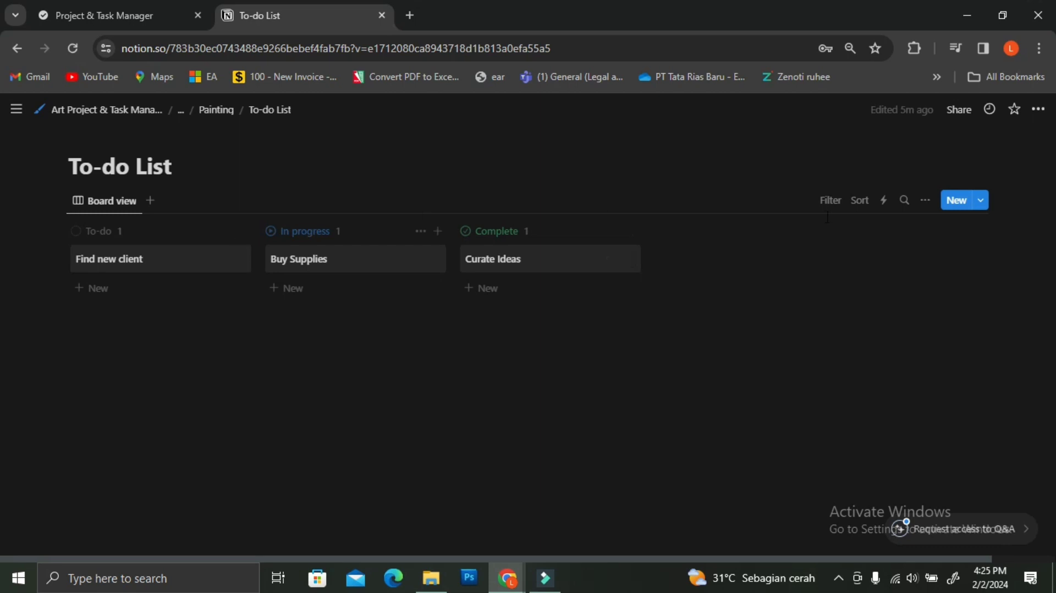
pyautogui.click(215, 115)
pyautogui.click(213, 111)
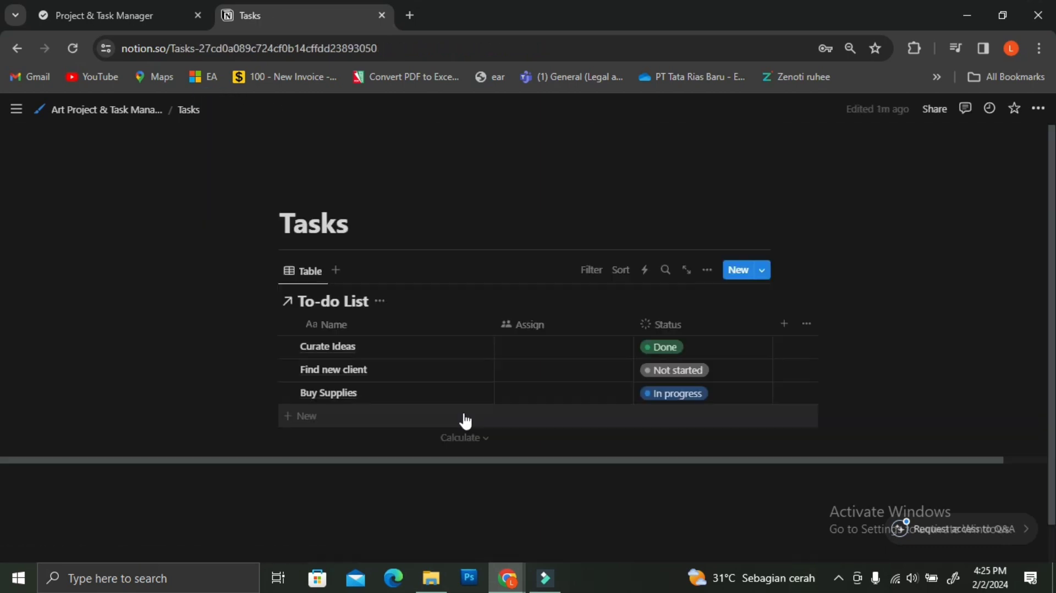
# Create a new page template named "Task 1" for the To-do List database and return to the Tasks page
pyautogui.click(763, 270)
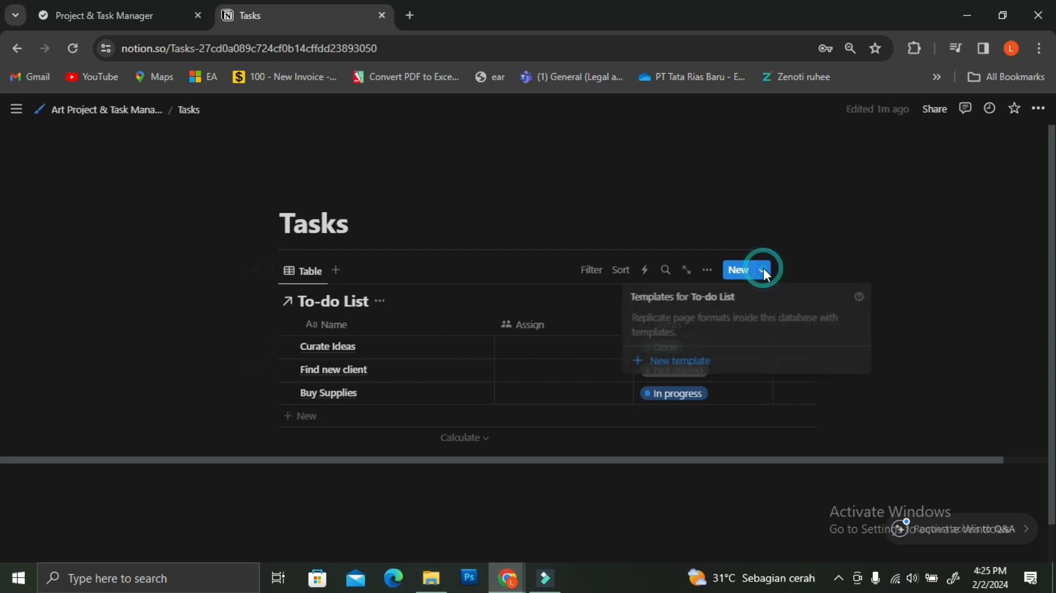
pyautogui.click(691, 361)
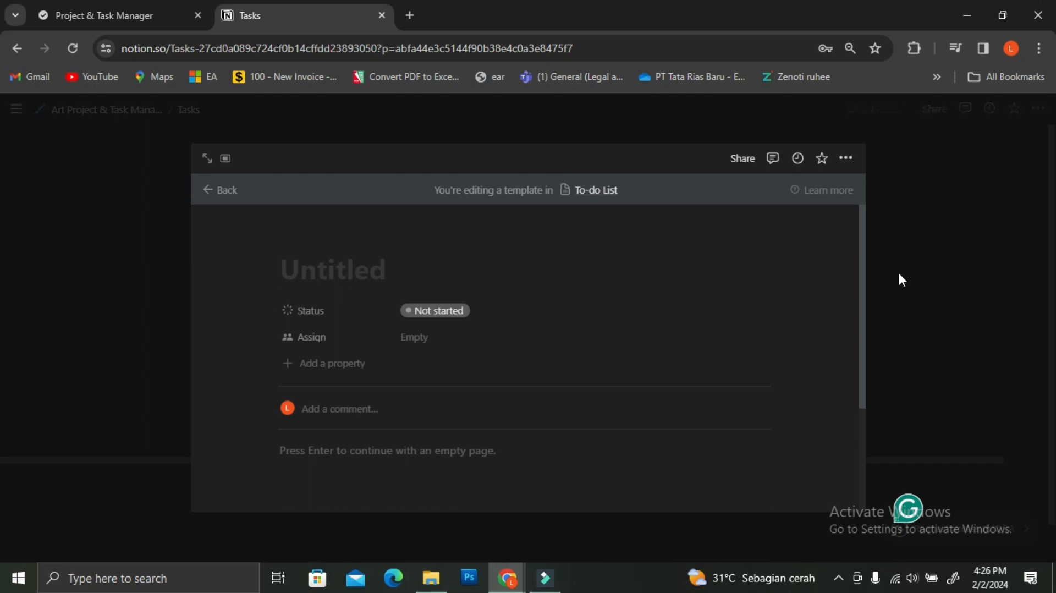
pyautogui.write('Task')
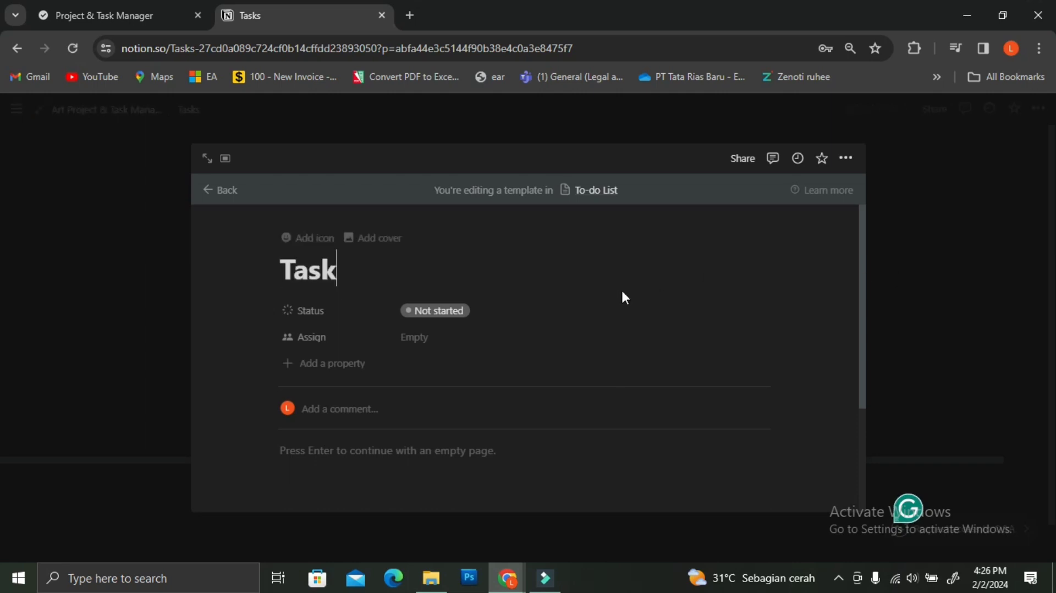
pyautogui.write(' 1')
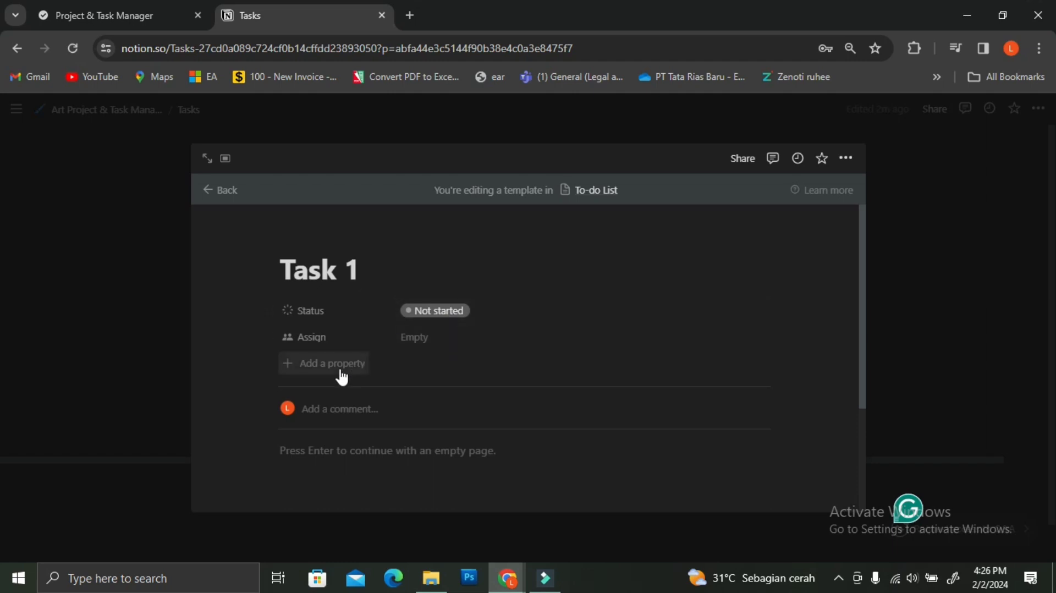
pyautogui.click(238, 202)
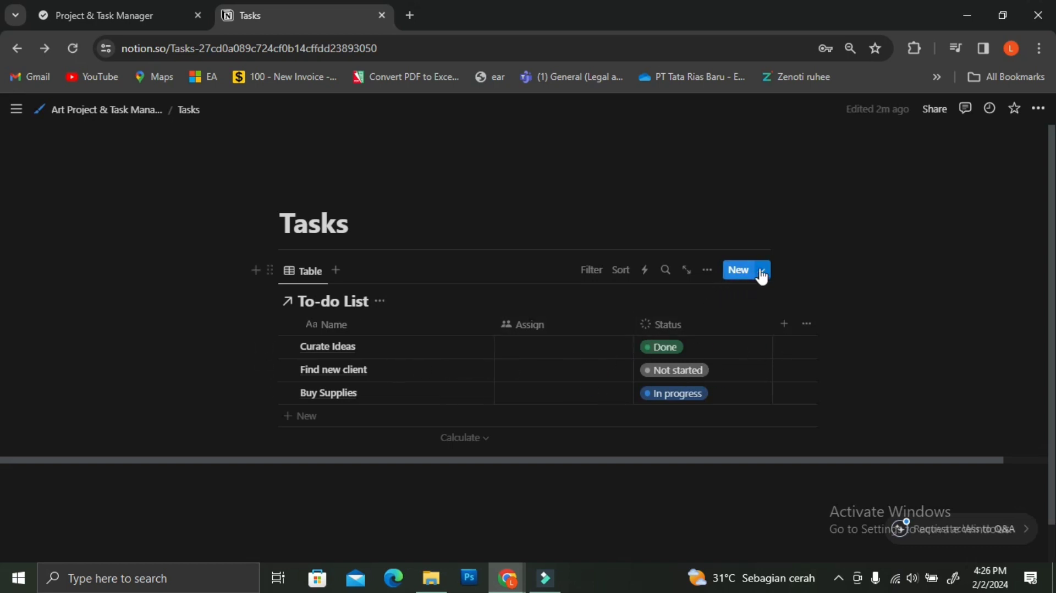
# Add a blank entry to the To-do List table and close its page preview
pyautogui.click(740, 270)
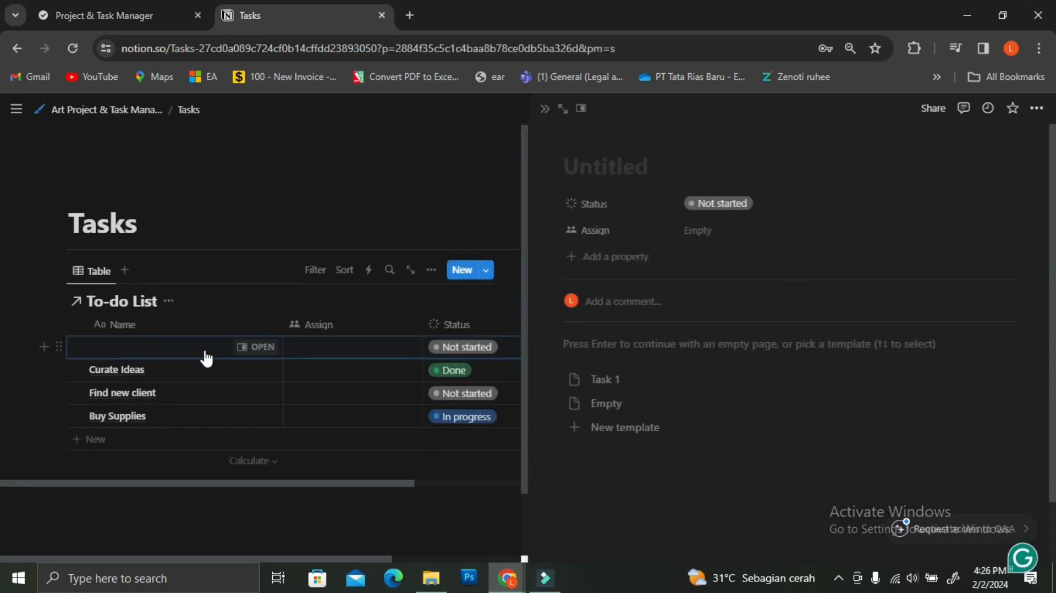
pyautogui.click(546, 110)
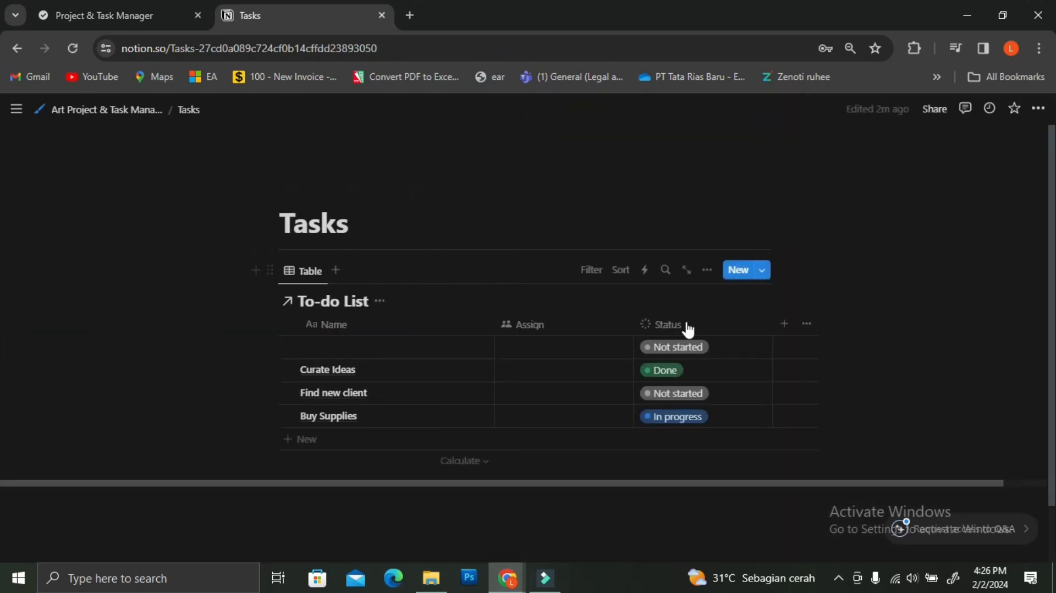
# Make "Task 1" the default template for all views in To-do List and add a new entry based on it
pyautogui.click(763, 270)
pyautogui.click(857, 321)
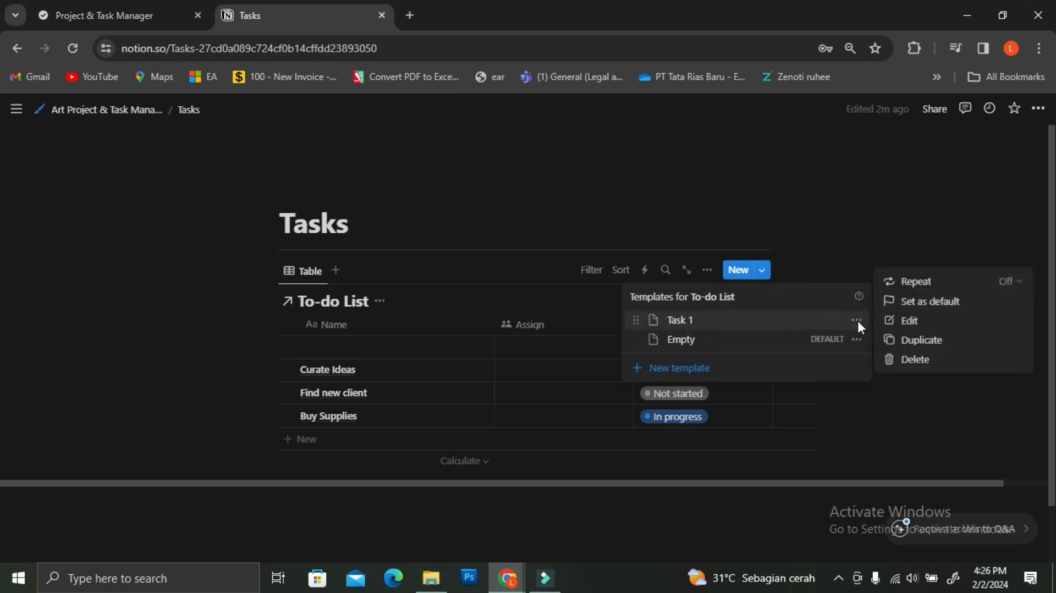
pyautogui.click(927, 301)
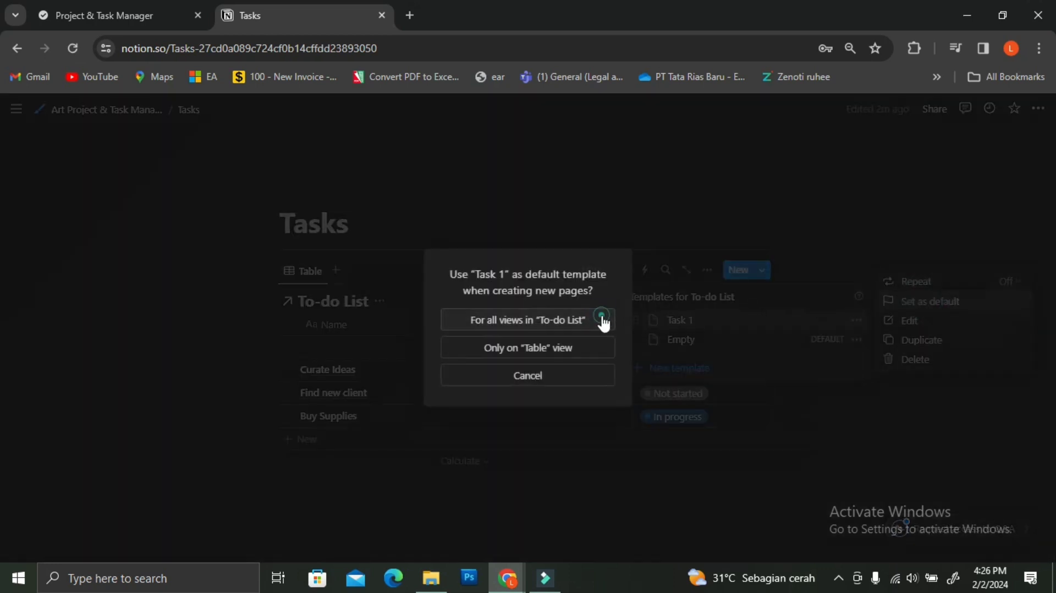
pyautogui.click(603, 321)
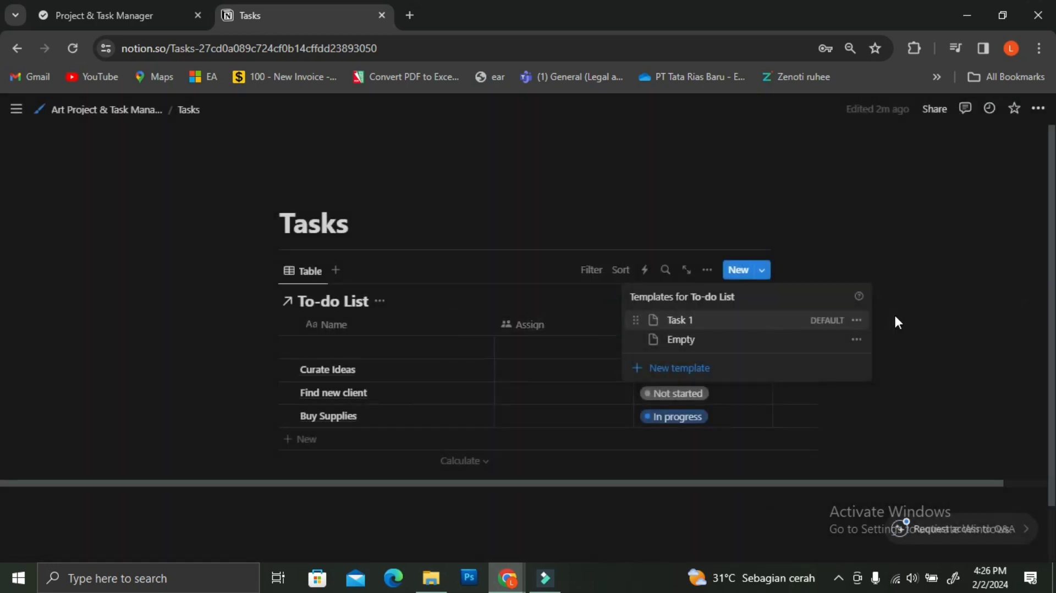
pyautogui.click(953, 330)
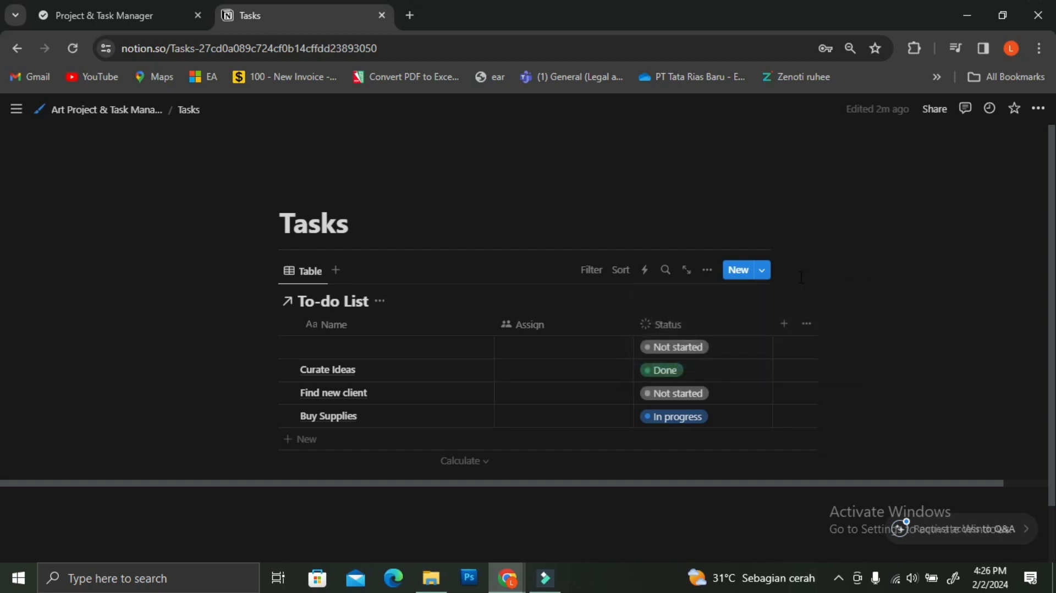
pyautogui.click(738, 270)
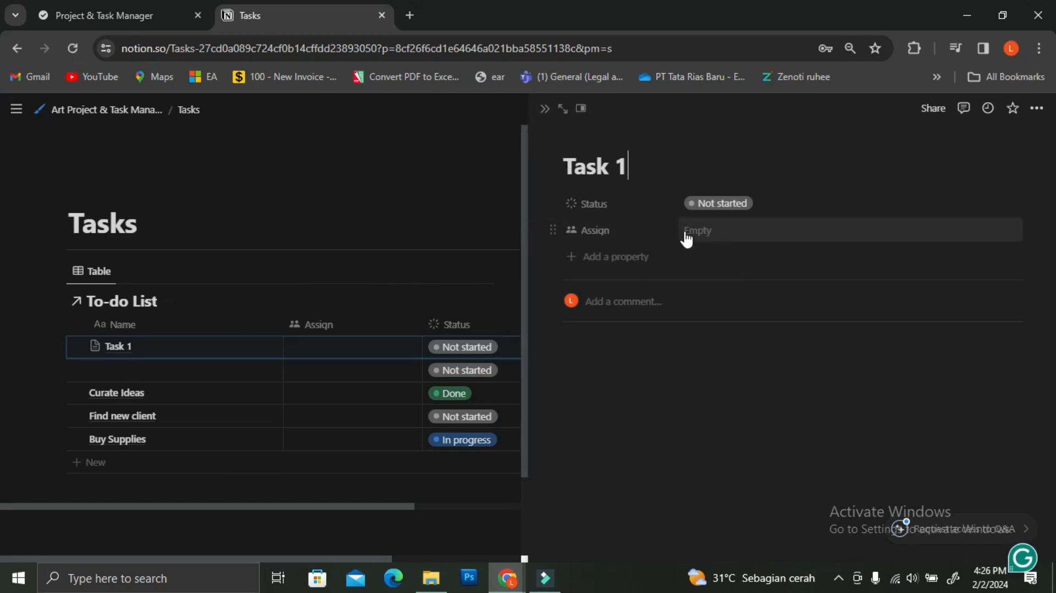
pyautogui.click(545, 109)
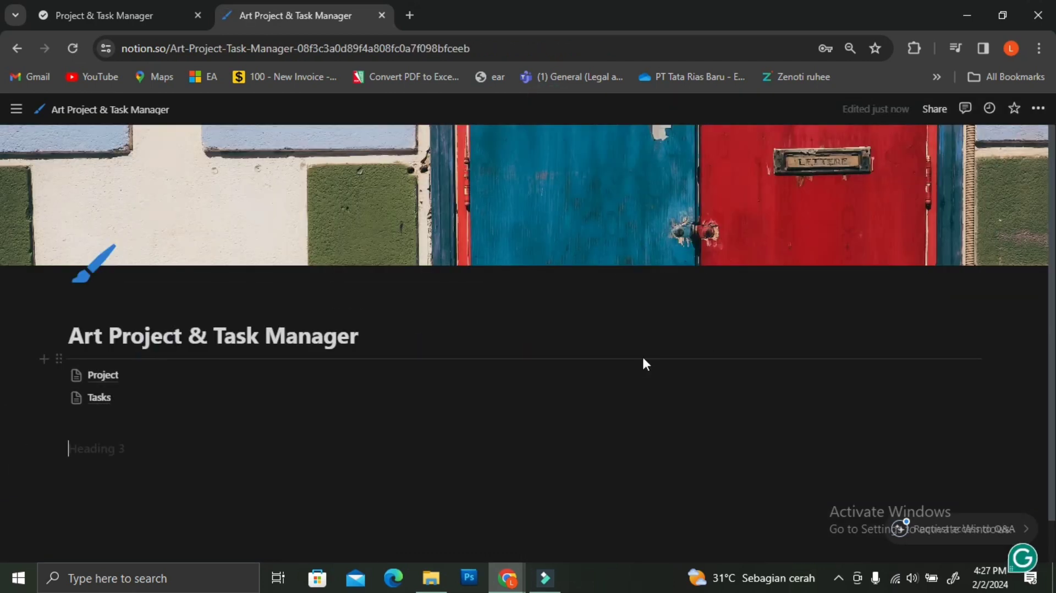
# Enter "Project" in the empty Heading 3 on the Art Project & Task Manager page and insert a divider beneath it
pyautogui.write('Projecy')
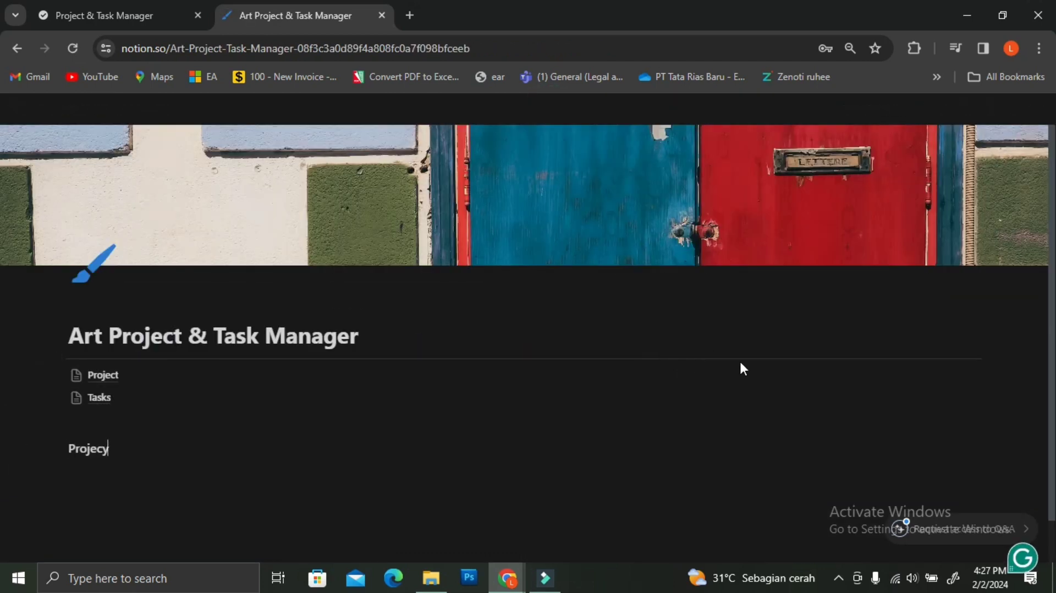
pyautogui.press('BackSpace')
pyautogui.write('t')
pyautogui.press('Return')
pyautogui.write('/')
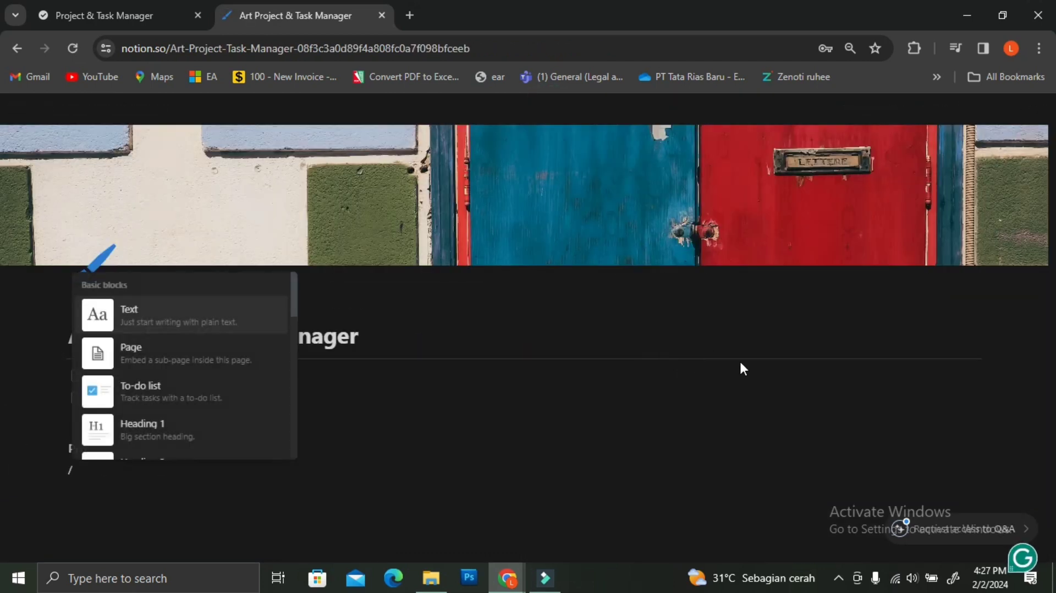
pyautogui.write('di')
pyautogui.press('Return')
# Insert a linked view of the Project database below the divider, copying its existing On Going Project view
pyautogui.write('/')
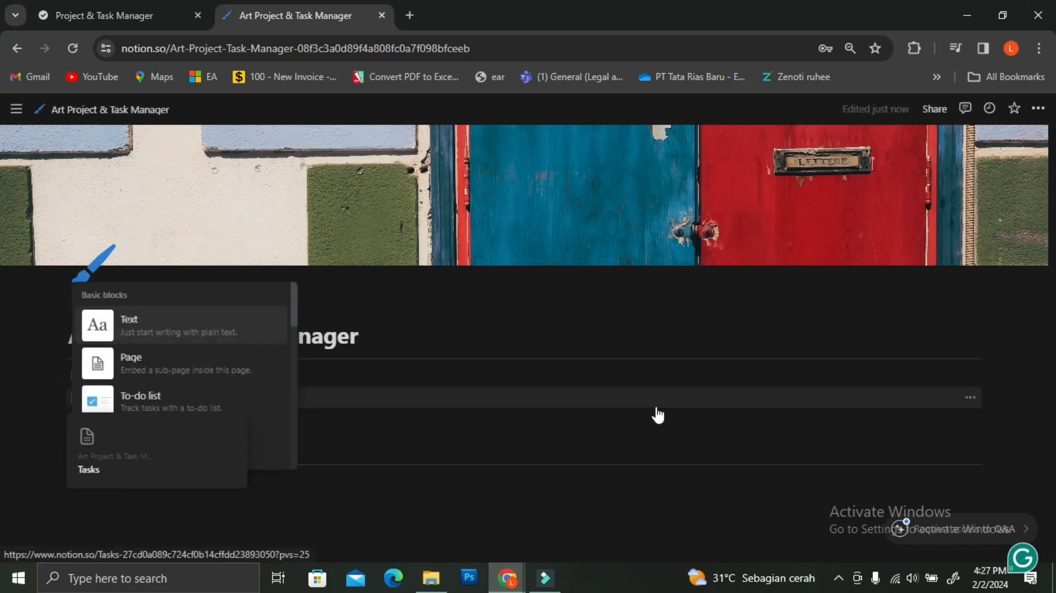
pyautogui.write('link')
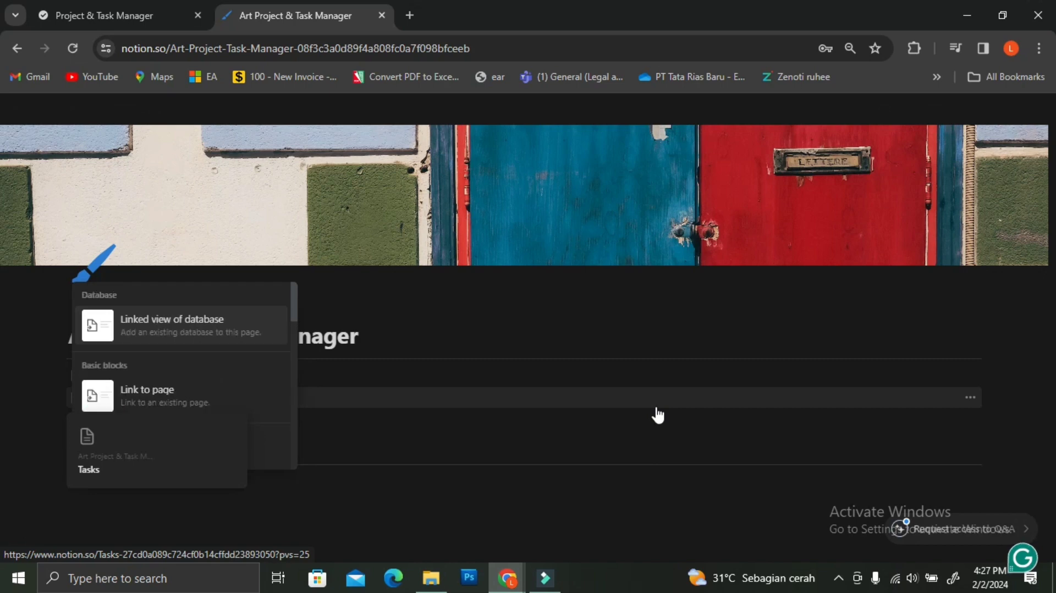
pyautogui.click(190, 327)
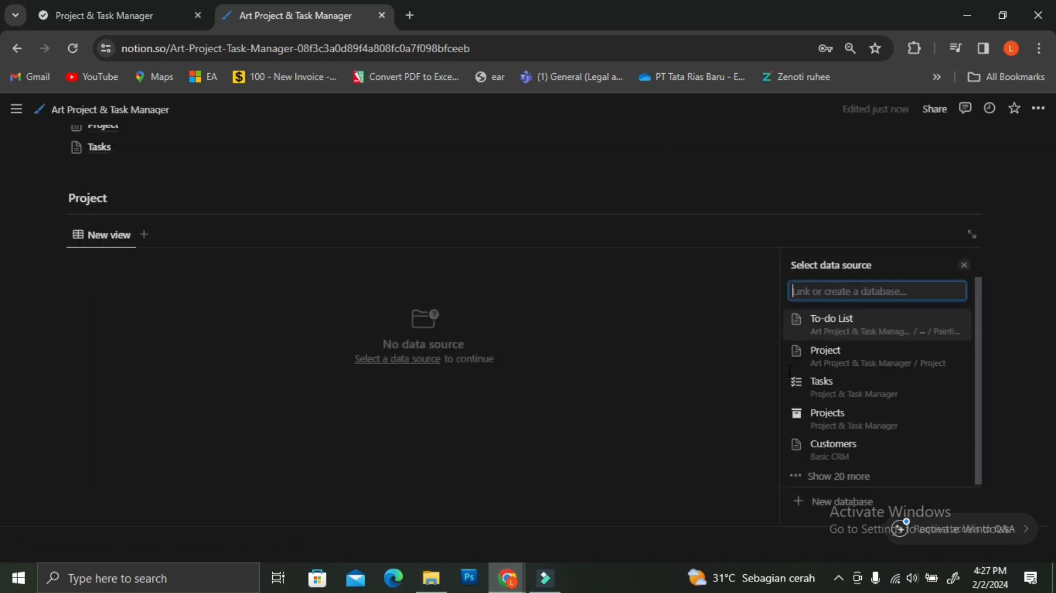
pyautogui.click(831, 363)
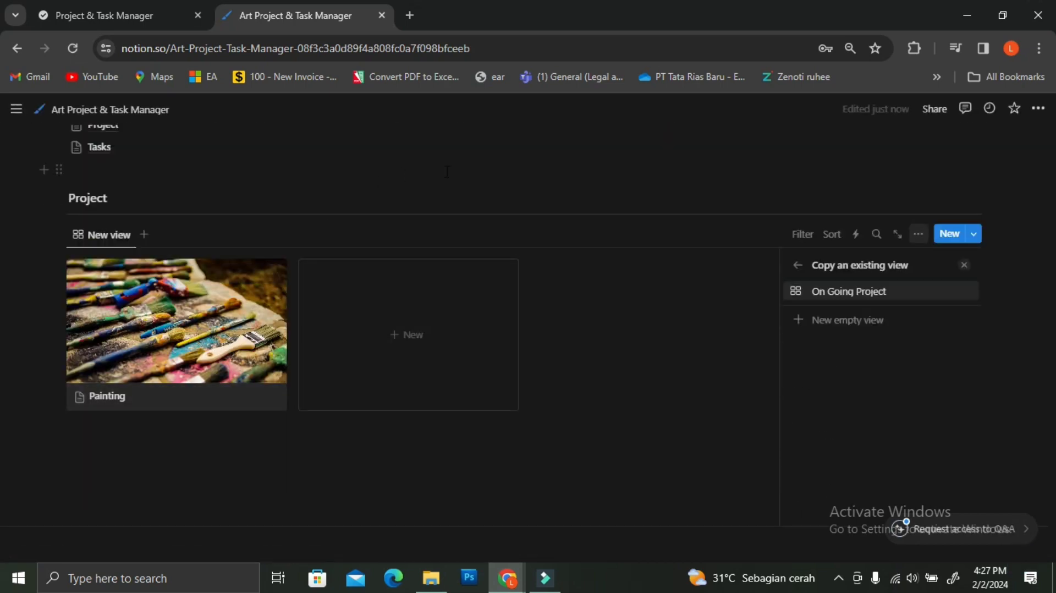
pyautogui.press('Return')
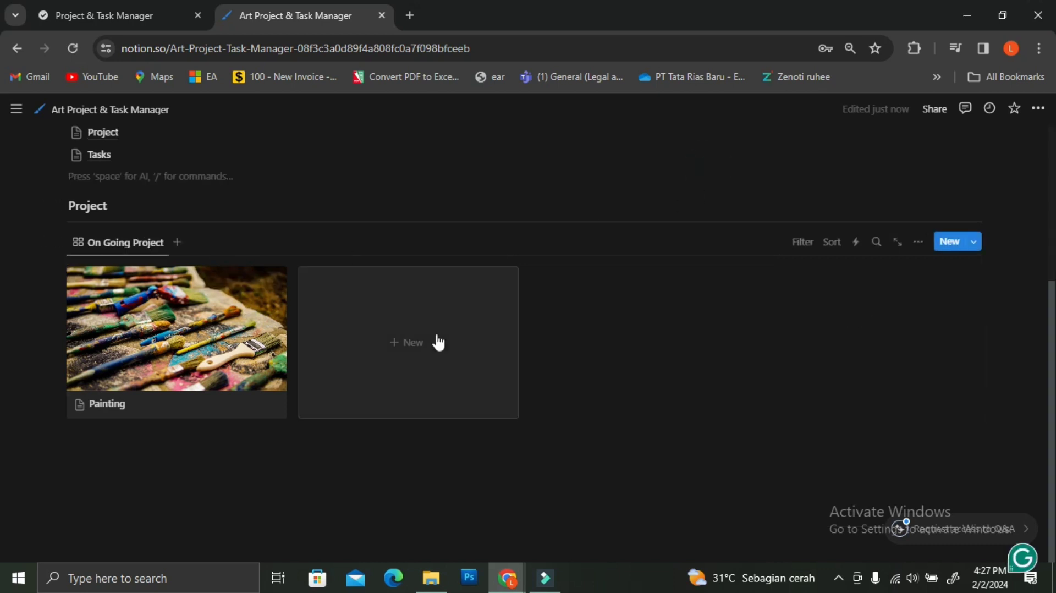
# Add a Heading 3 titled "Tasks" below the project gallery and insert a divider beneath it
pyautogui.click(609, 422)
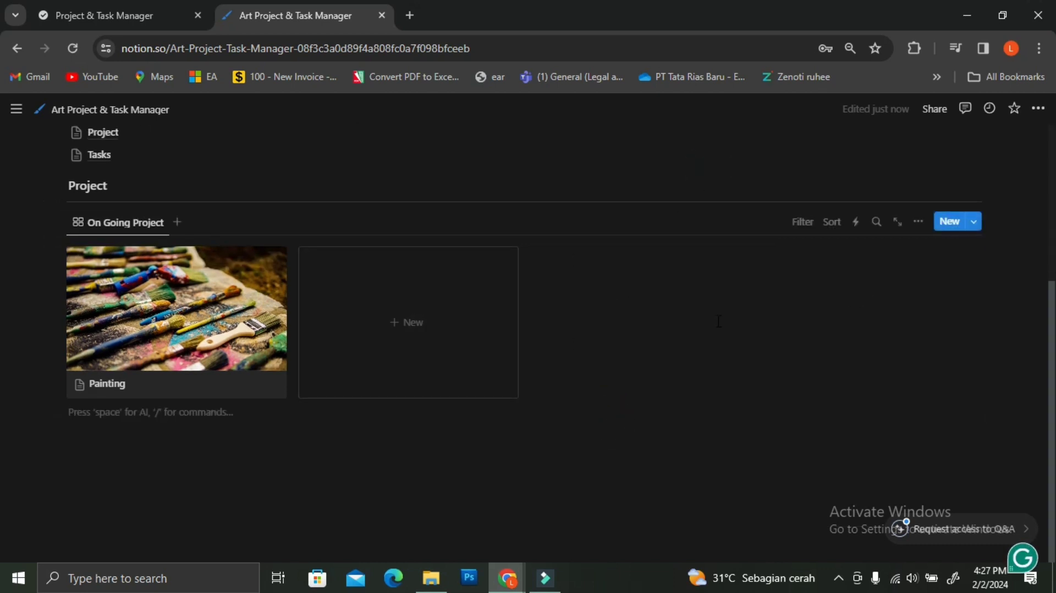
pyautogui.write('/he')
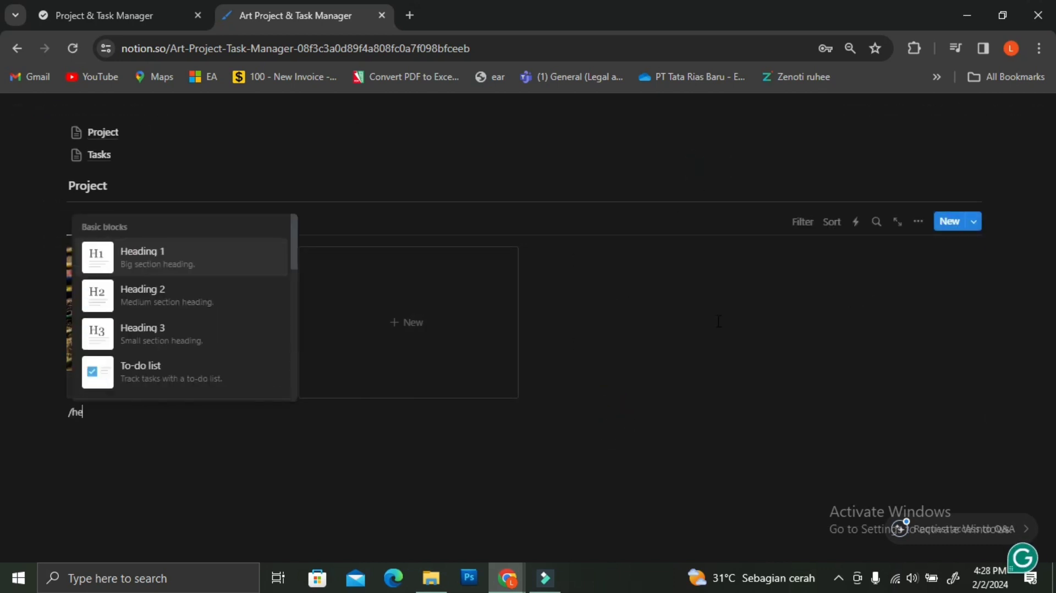
pyautogui.click(161, 332)
pyautogui.write('Task')
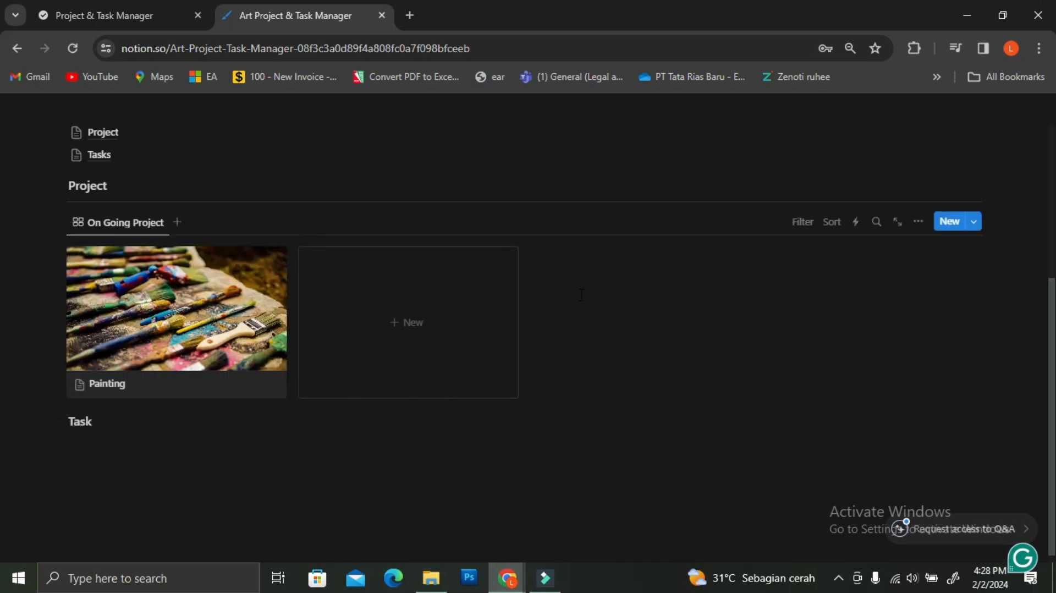
pyautogui.write('s')
pyautogui.press('Return')
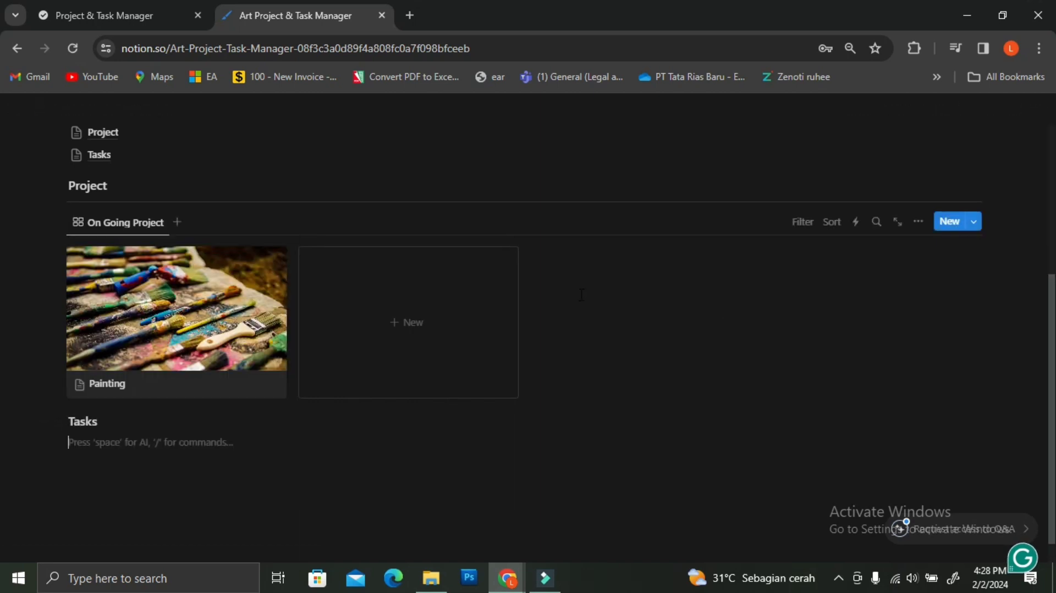
pyautogui.write('/di')
pyautogui.click(203, 296)
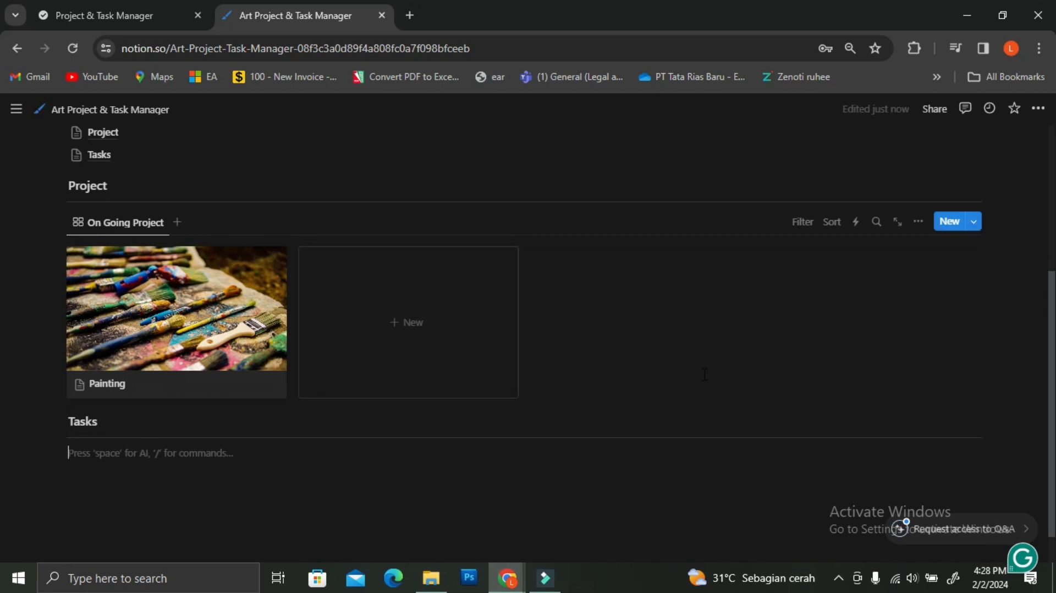
# Insert a linked view of the To-do List database below the Tasks divider, using the Table layout
pyautogui.write('/linked')
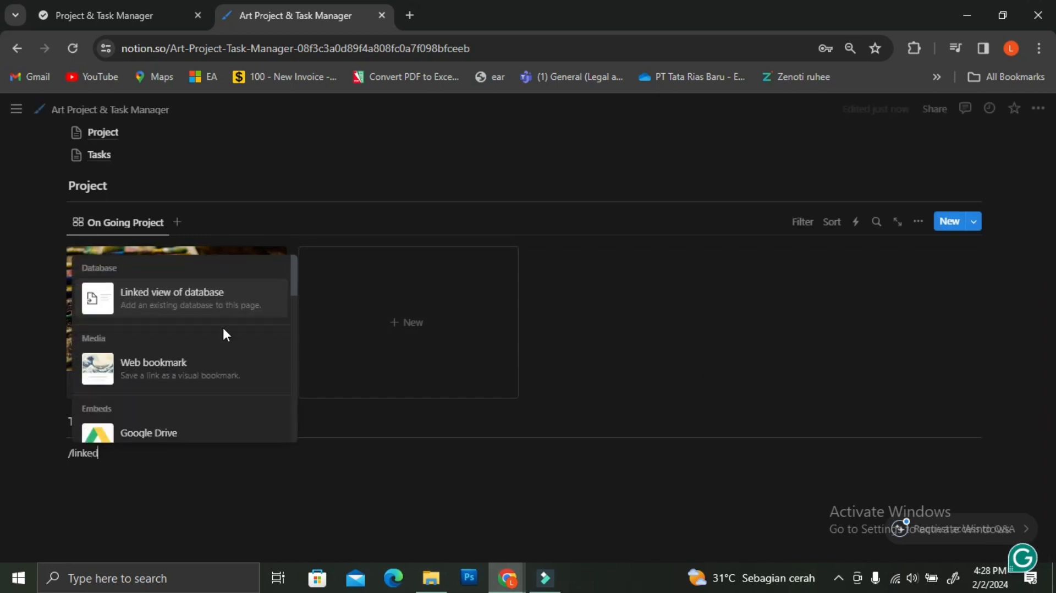
pyautogui.click(220, 304)
pyautogui.click(913, 394)
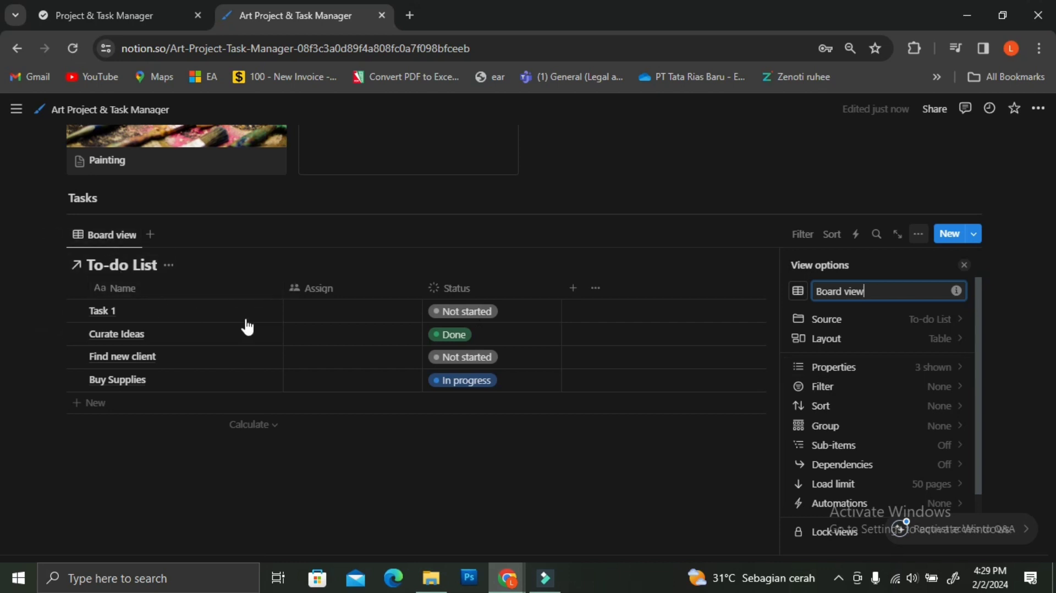
pyautogui.click(1006, 316)
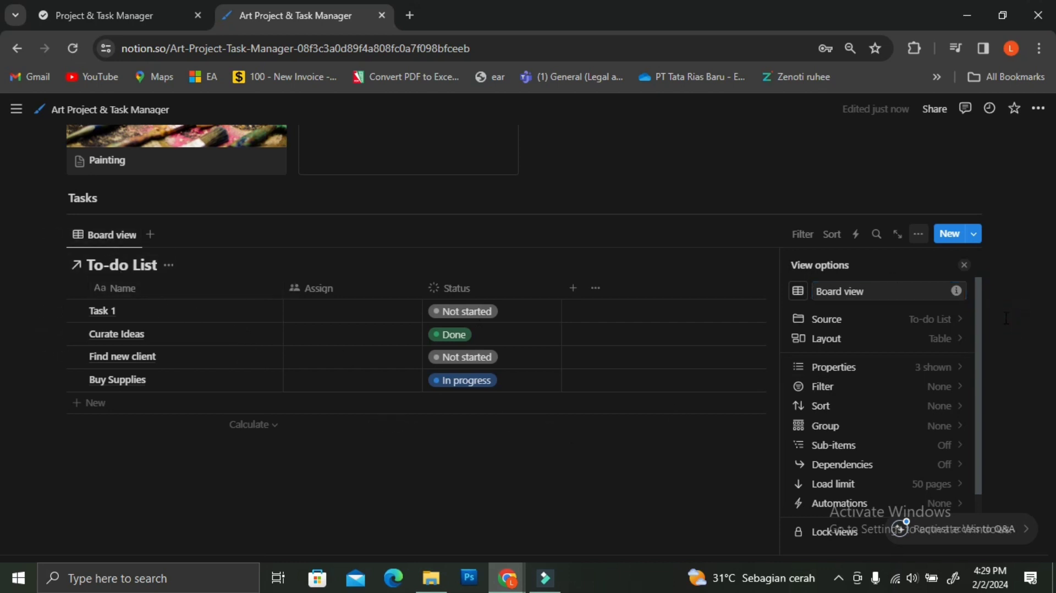
pyautogui.click(929, 190)
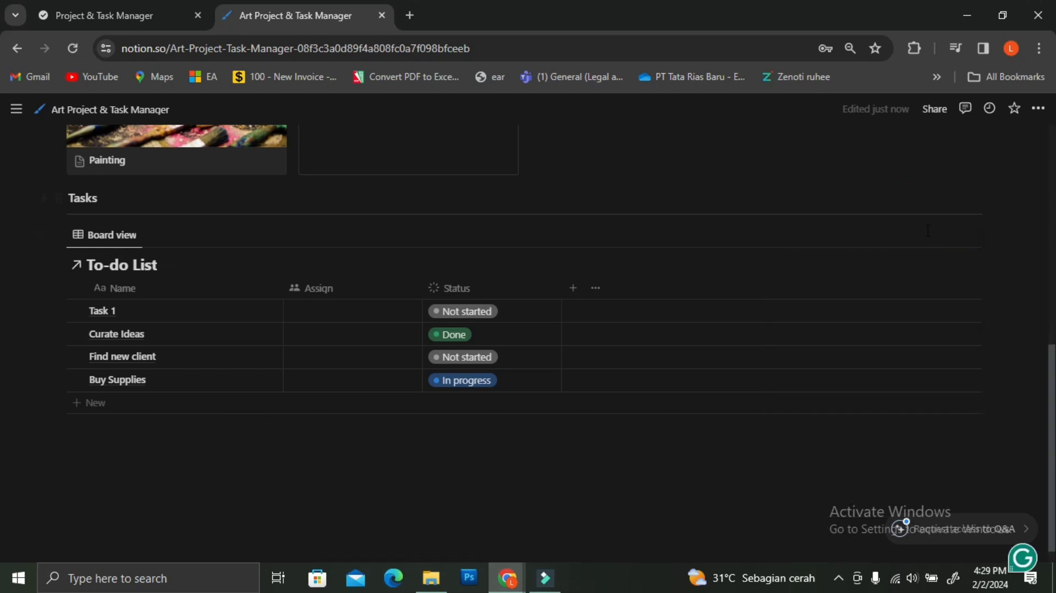